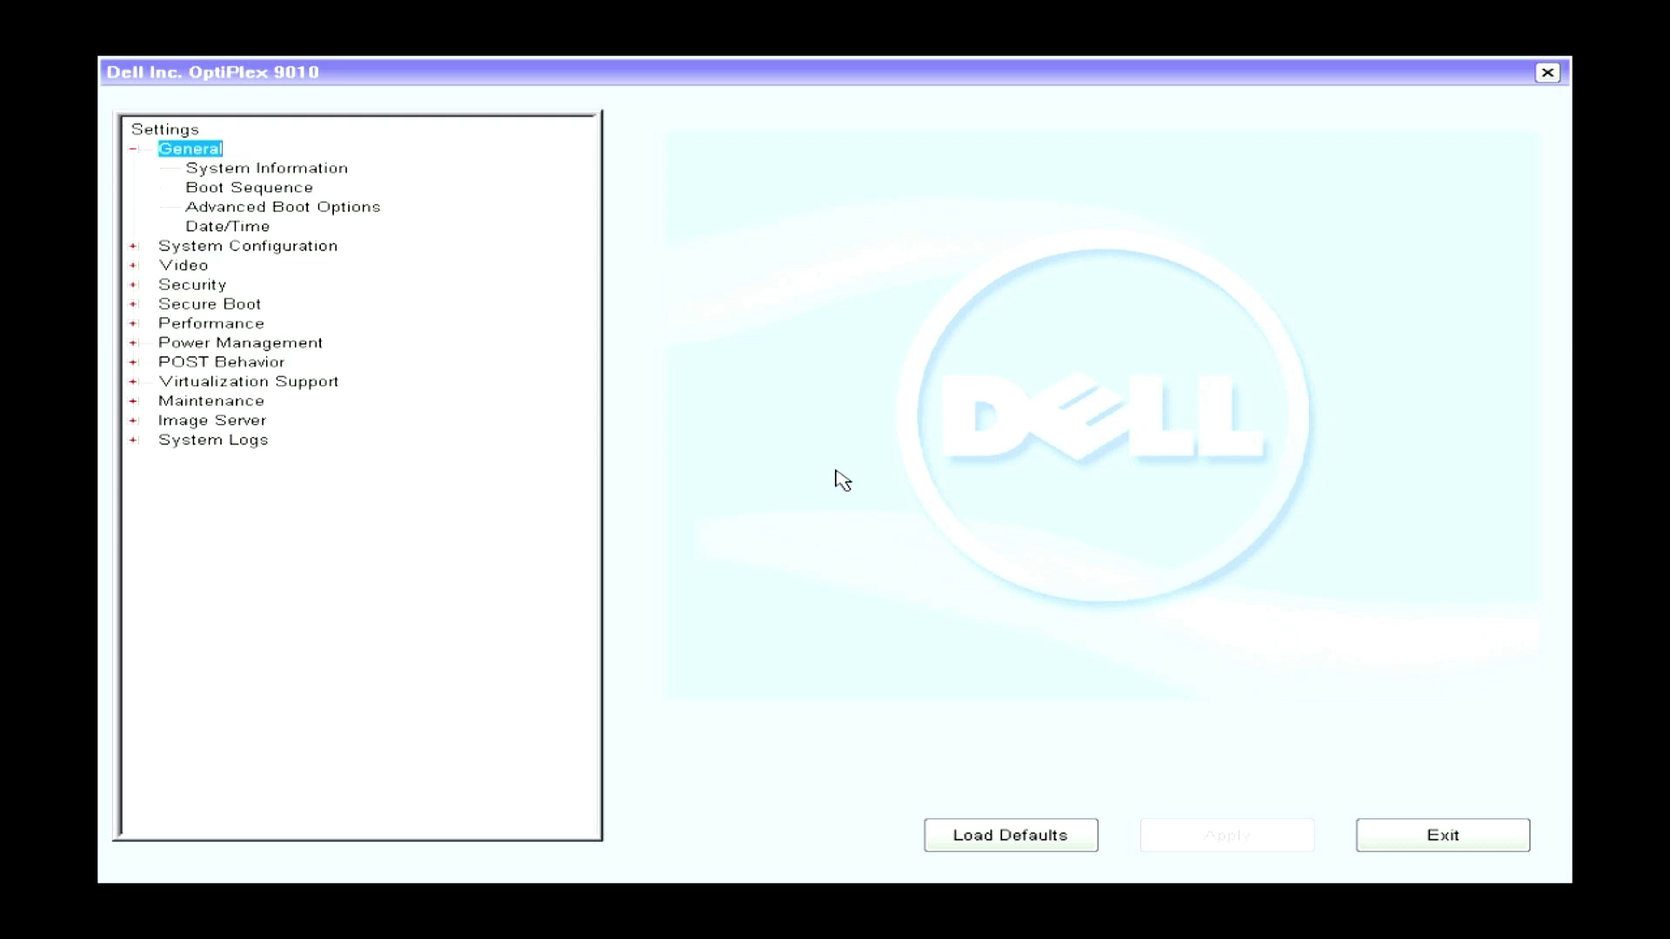
- Bring up the System Information page in Dell BIOS Setup
key("Down")
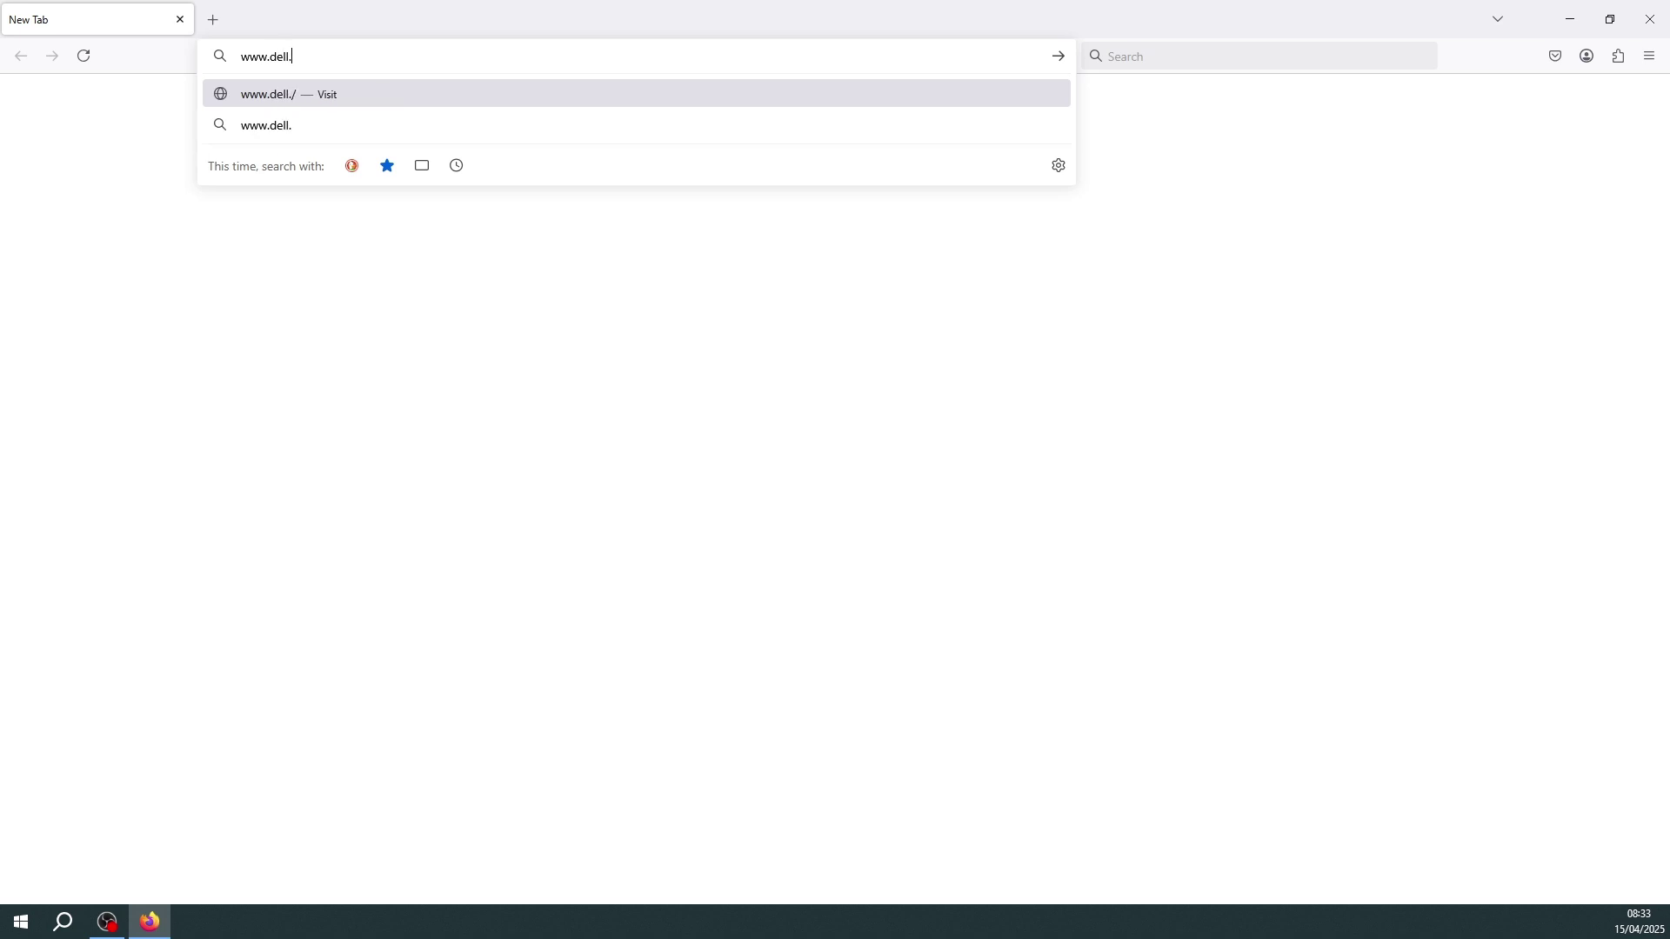
type("uk")
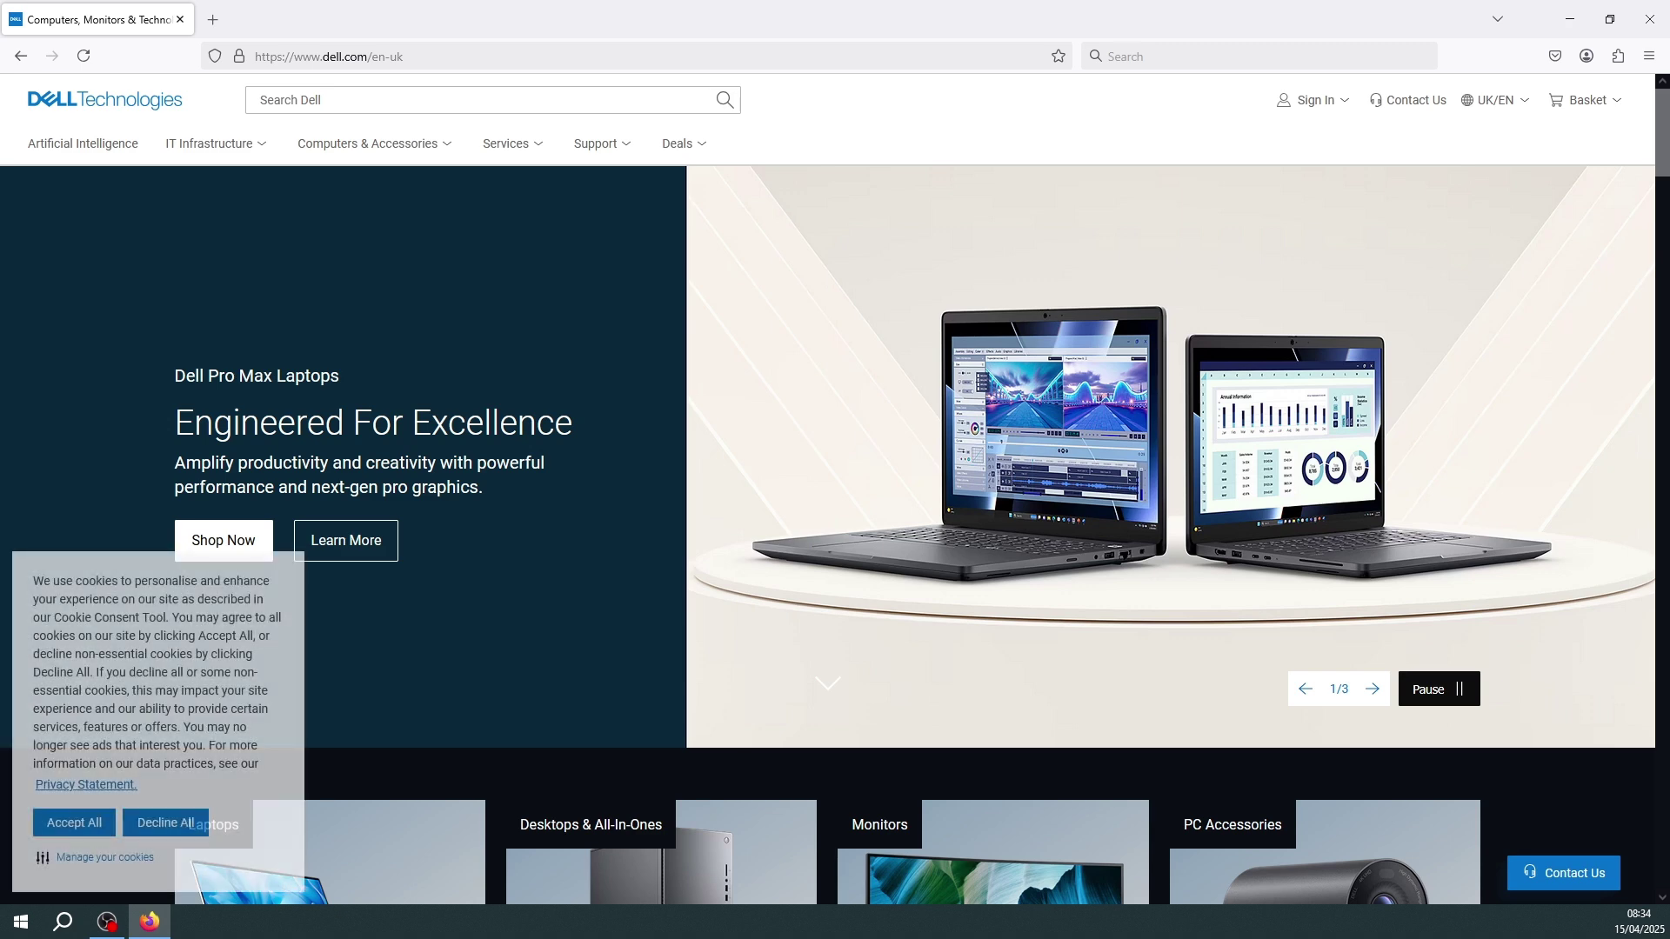
left_click(76, 823)
left_click(607, 149)
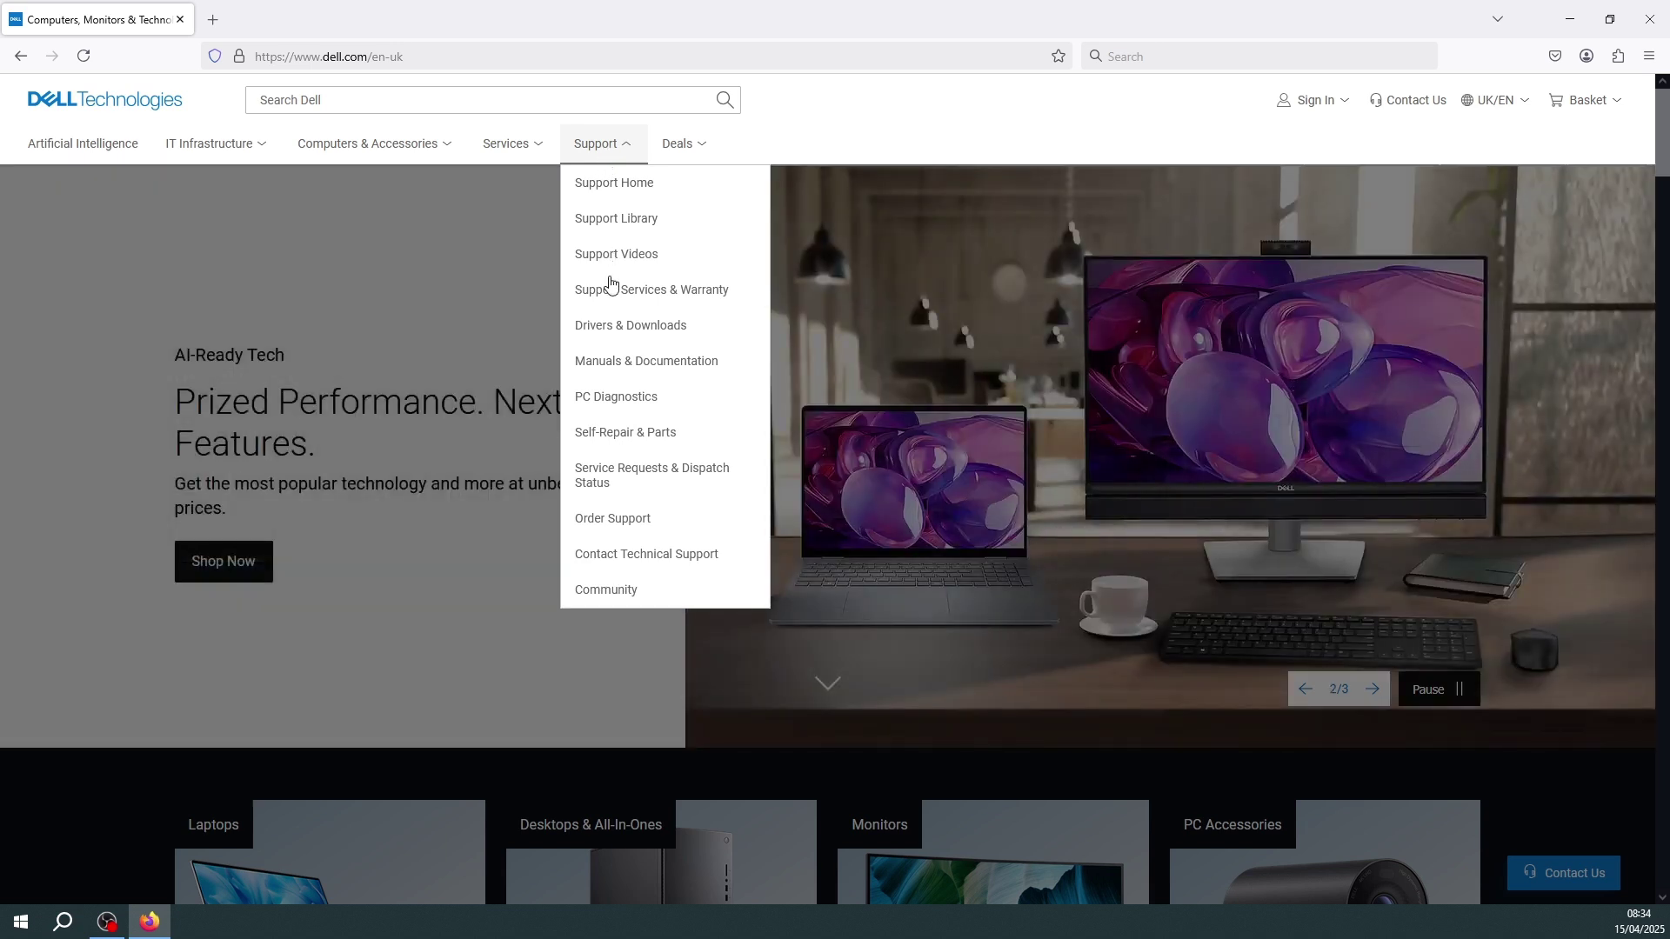
left_click(618, 329)
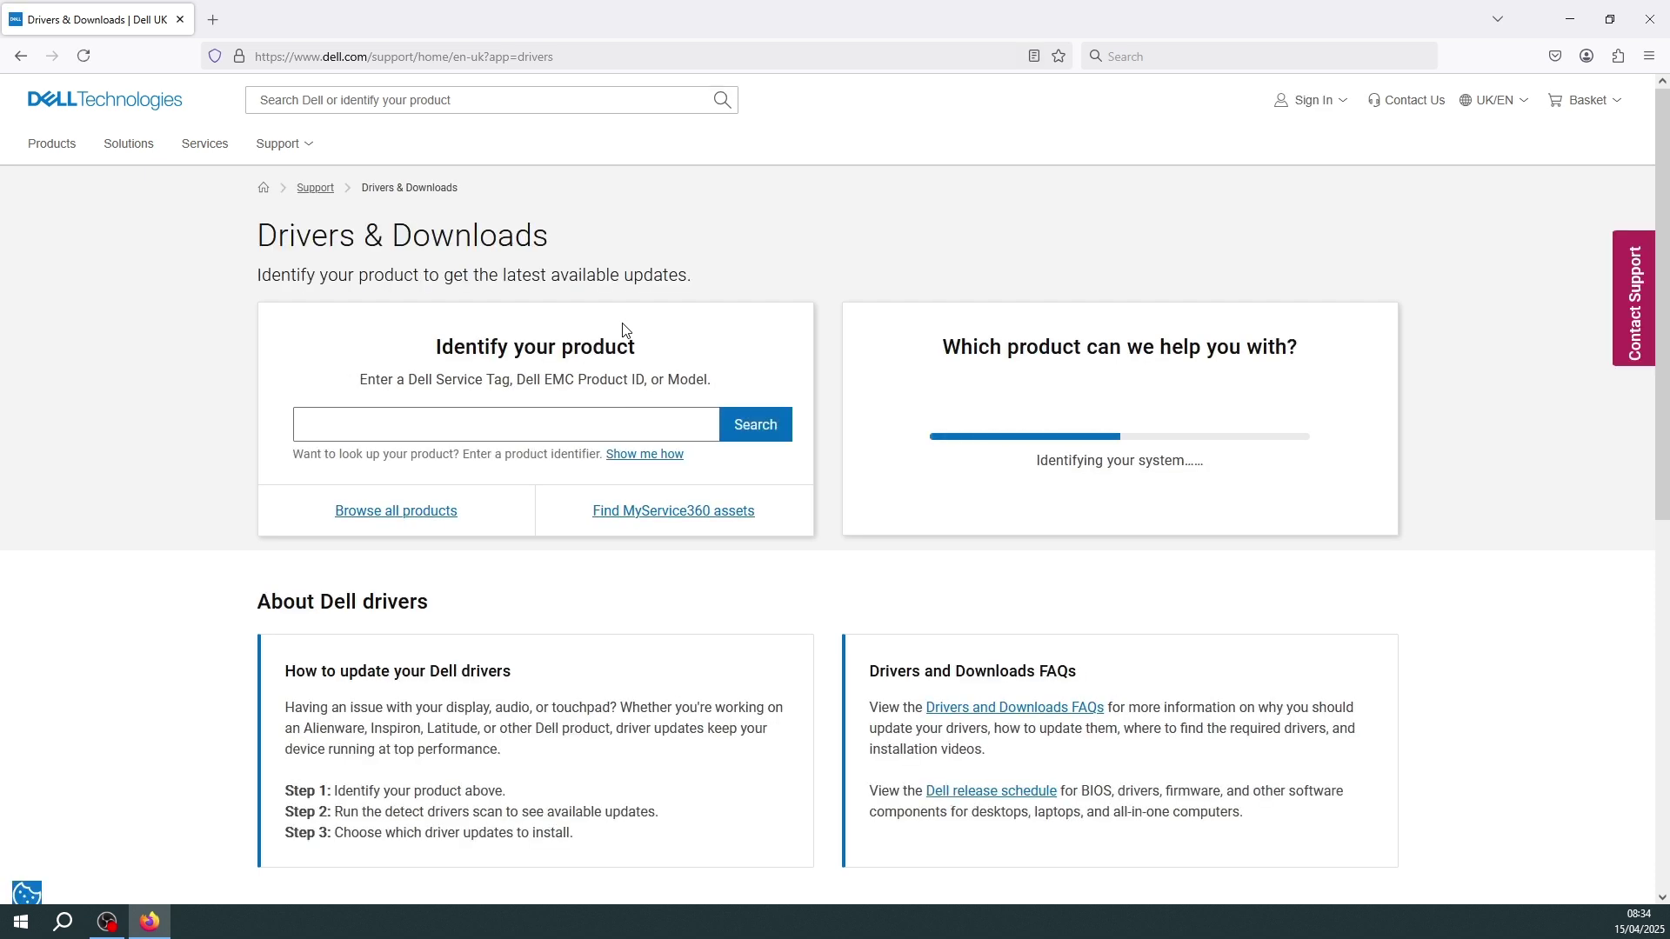
- Search for 'optiplex 9010', pick the OptiPlex 9010 desktop, and close the Windows 11 warning
left_click(410, 430)
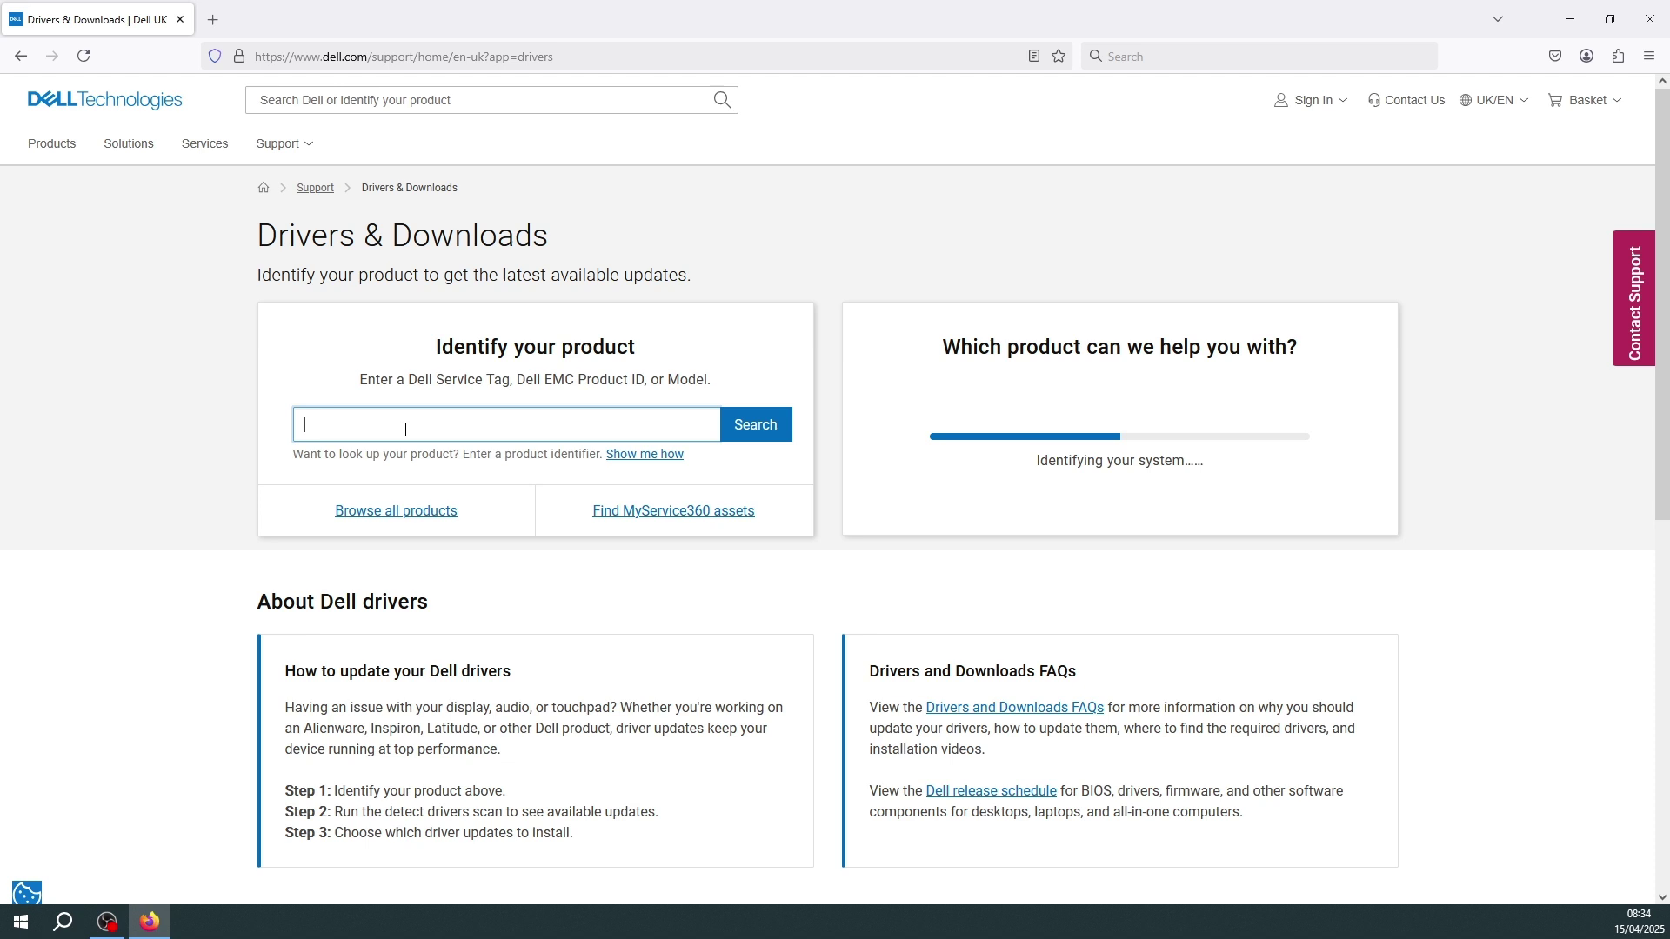
type("o")
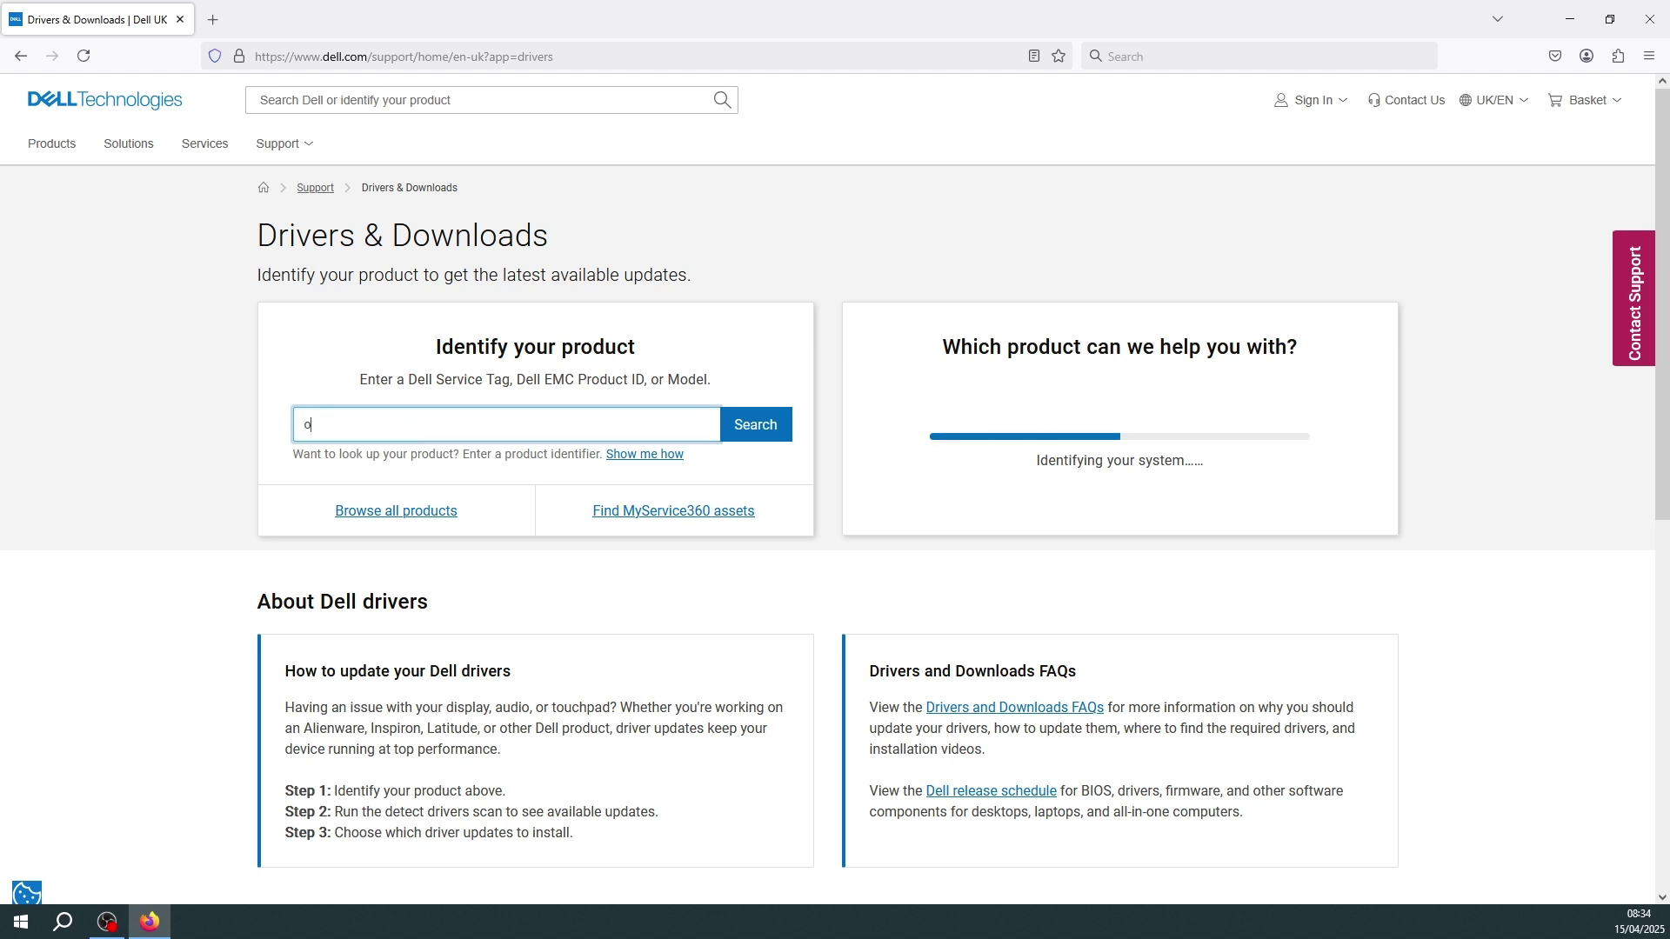
type("ptiplex 9010")
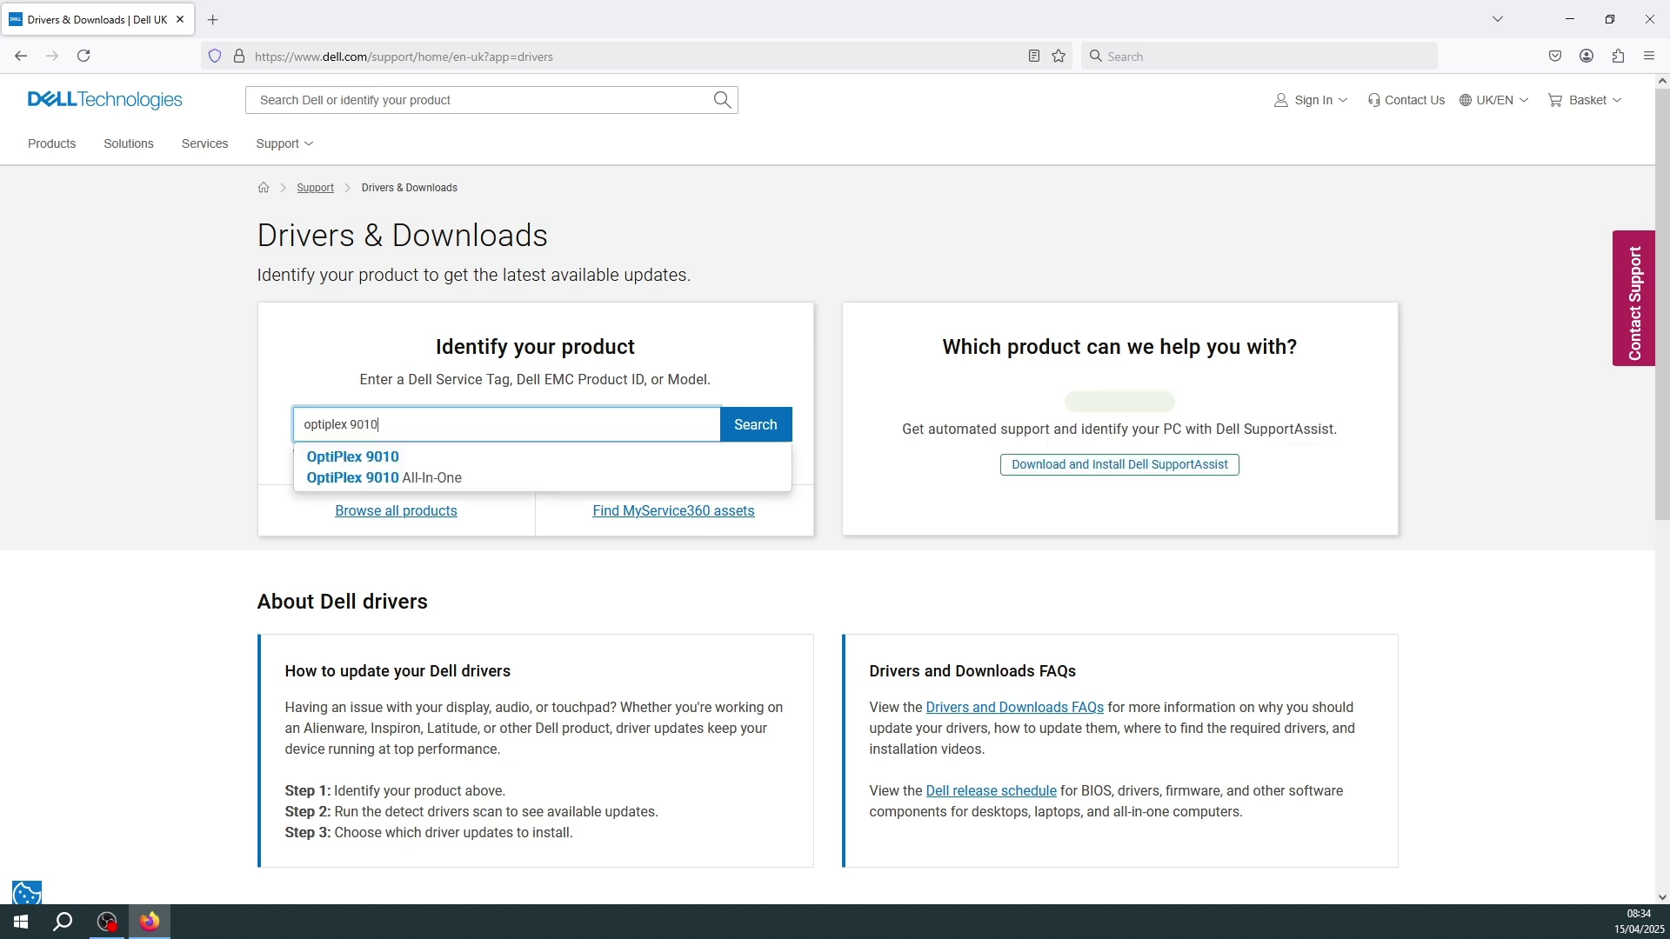
left_click(391, 459)
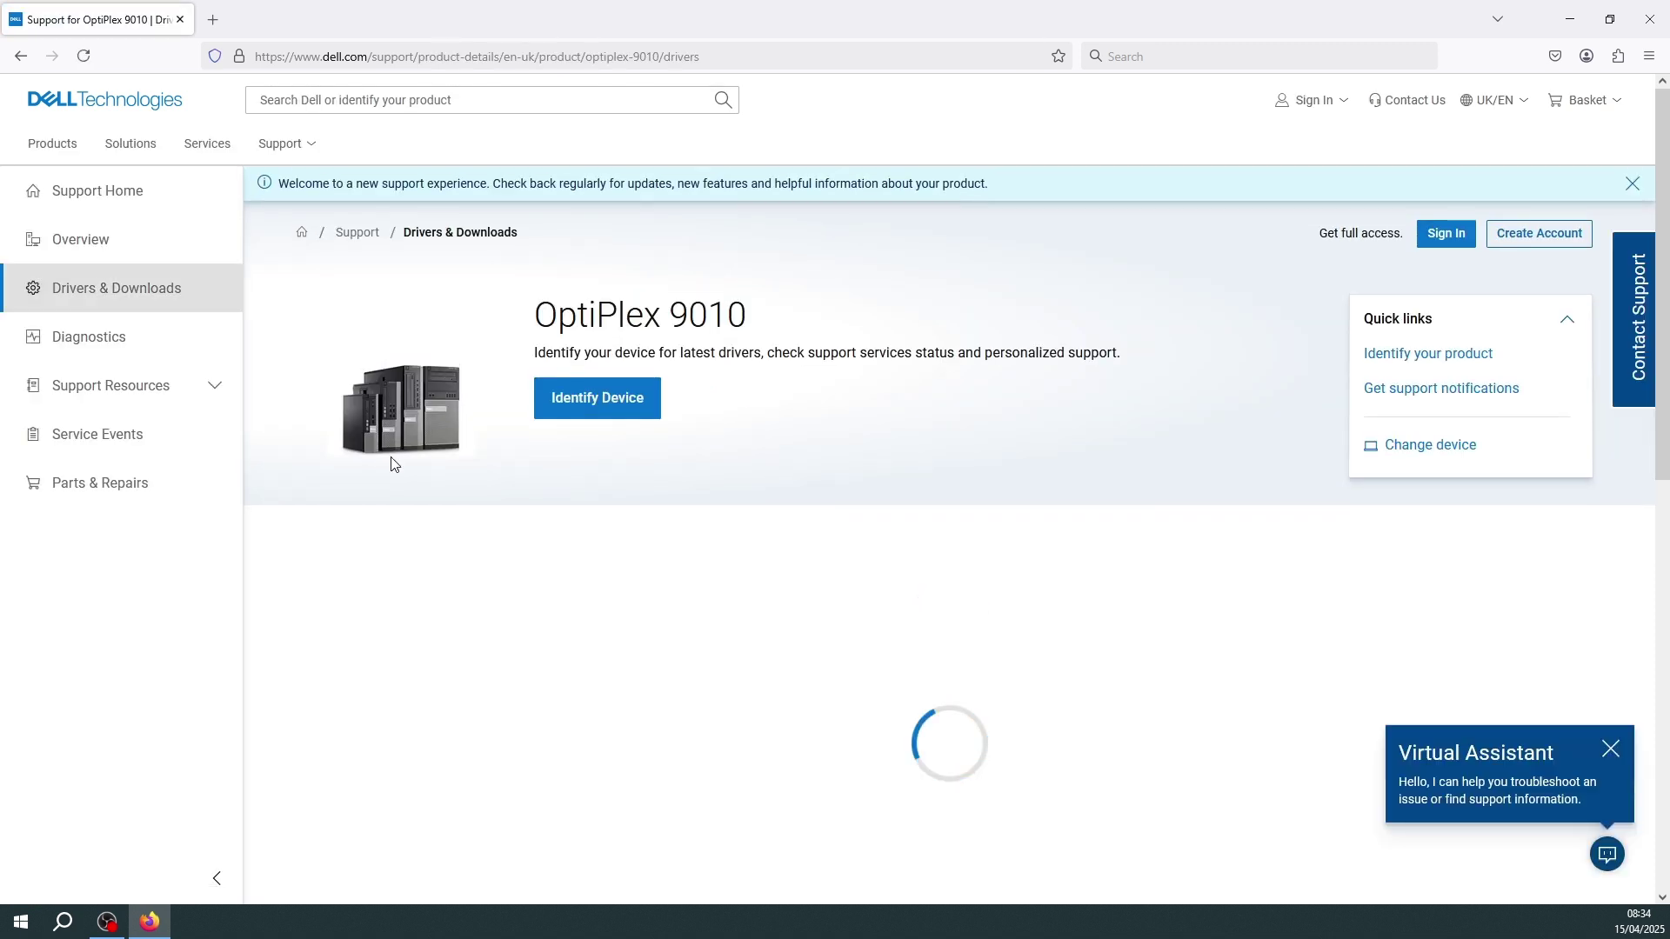
scroll(392, 462, "down", 1)
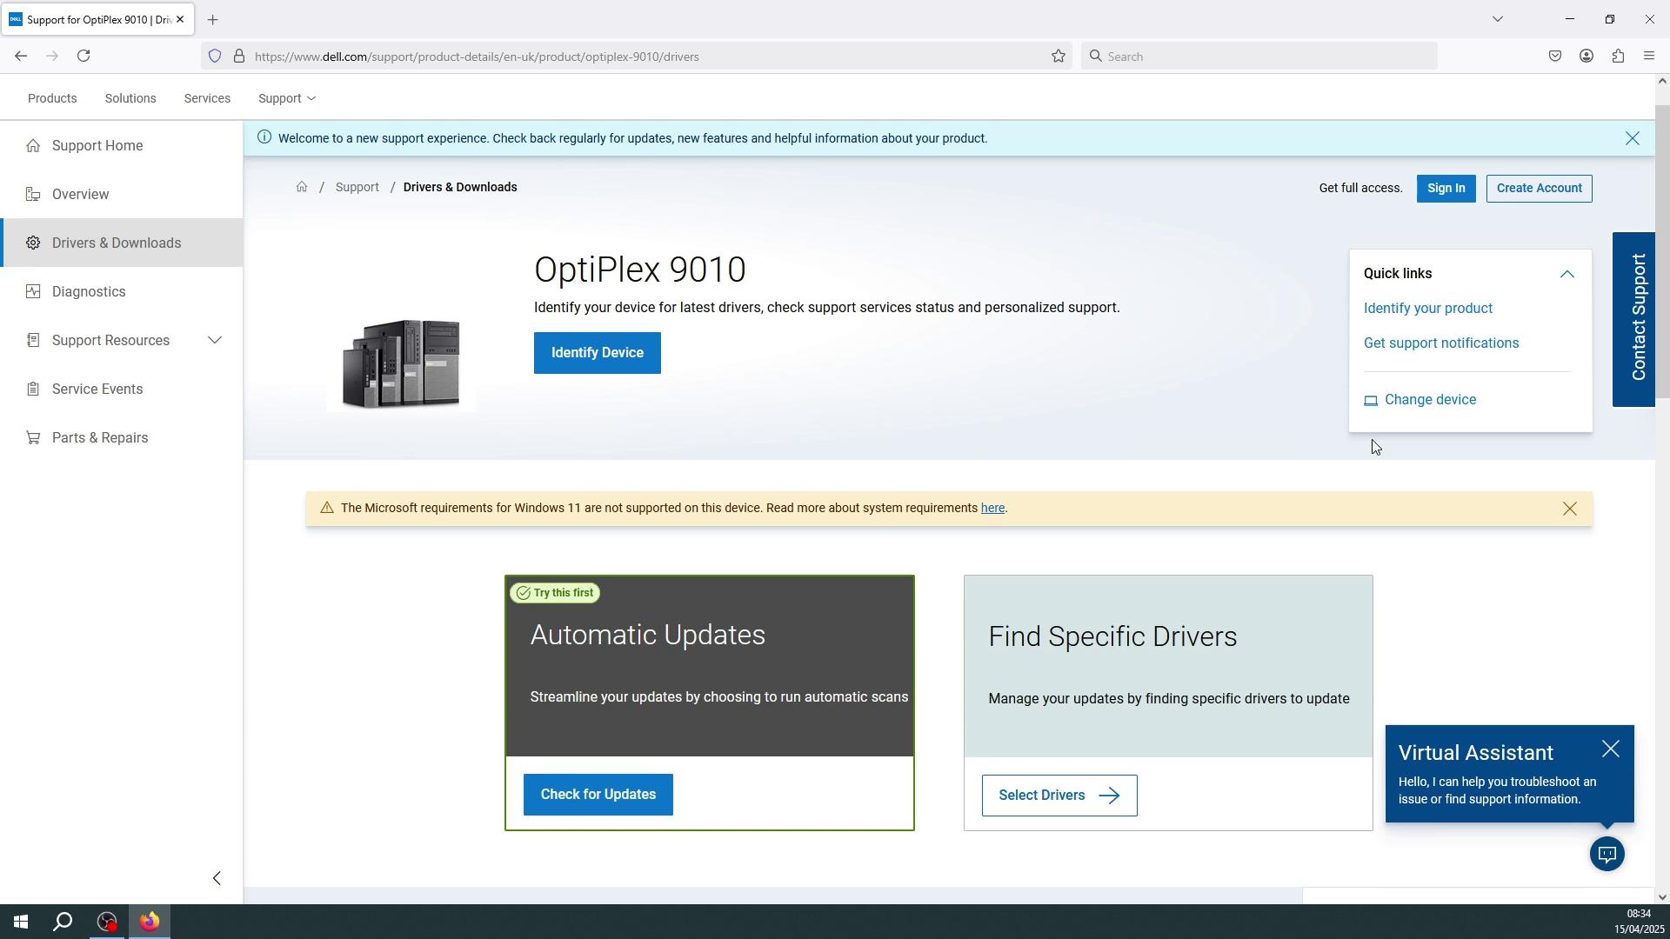
left_click(1571, 512)
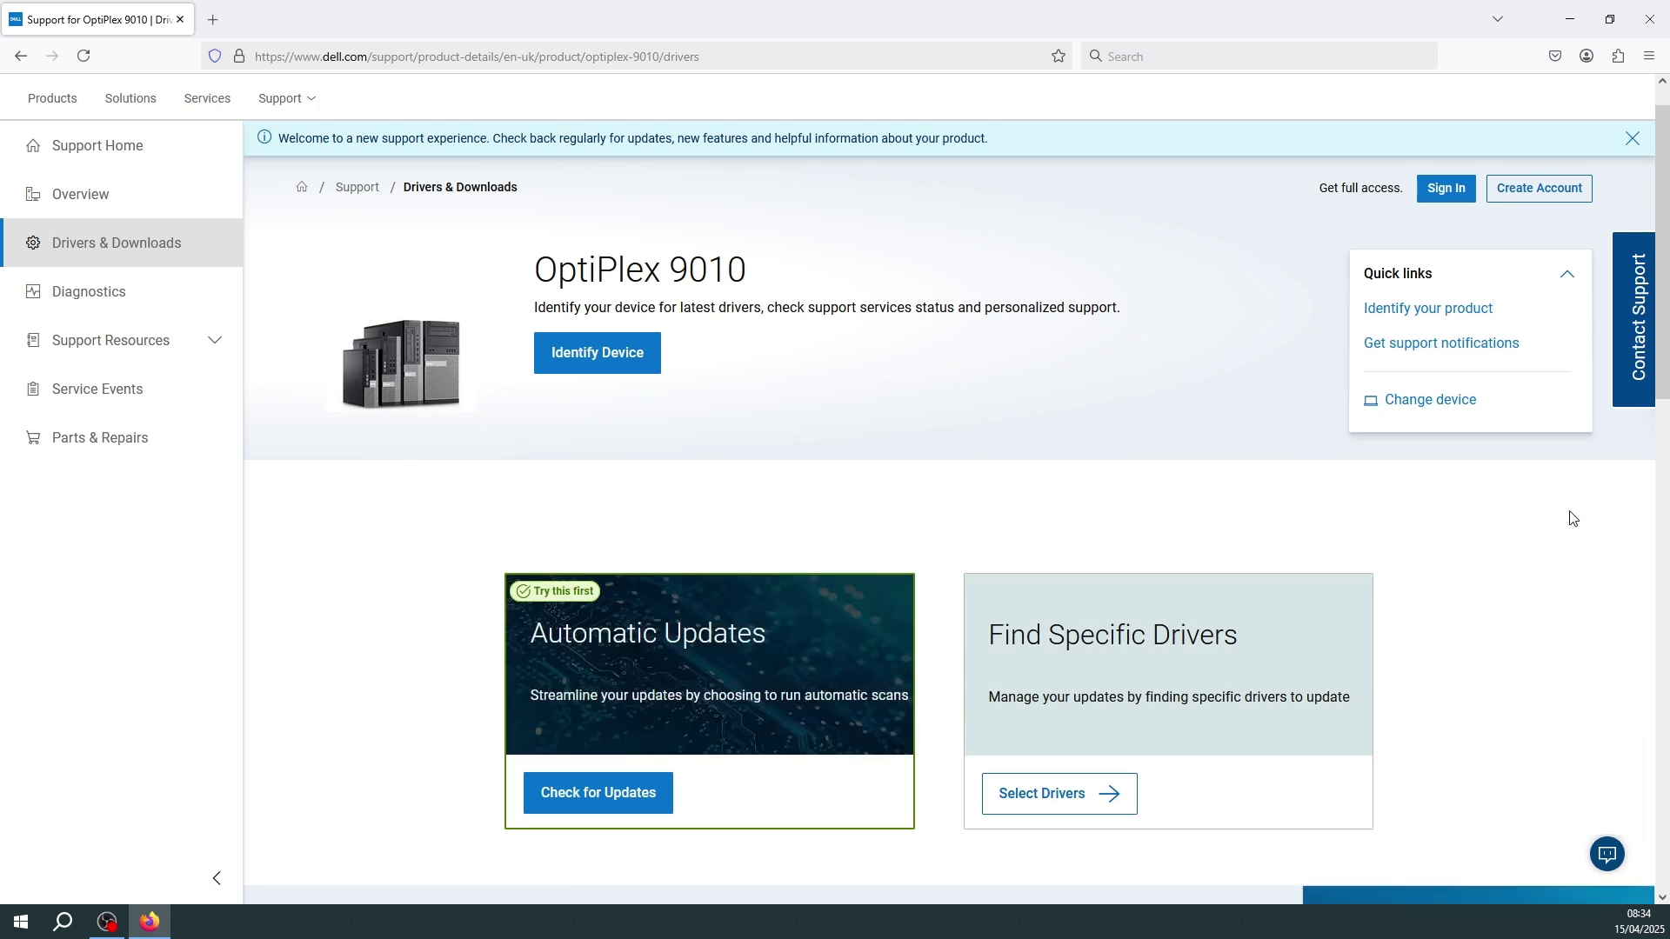
- Filter the OptiPlex 9010 drivers to BIOS, select the System BIOS row, and download O9010A30.exe
left_click(1067, 796)
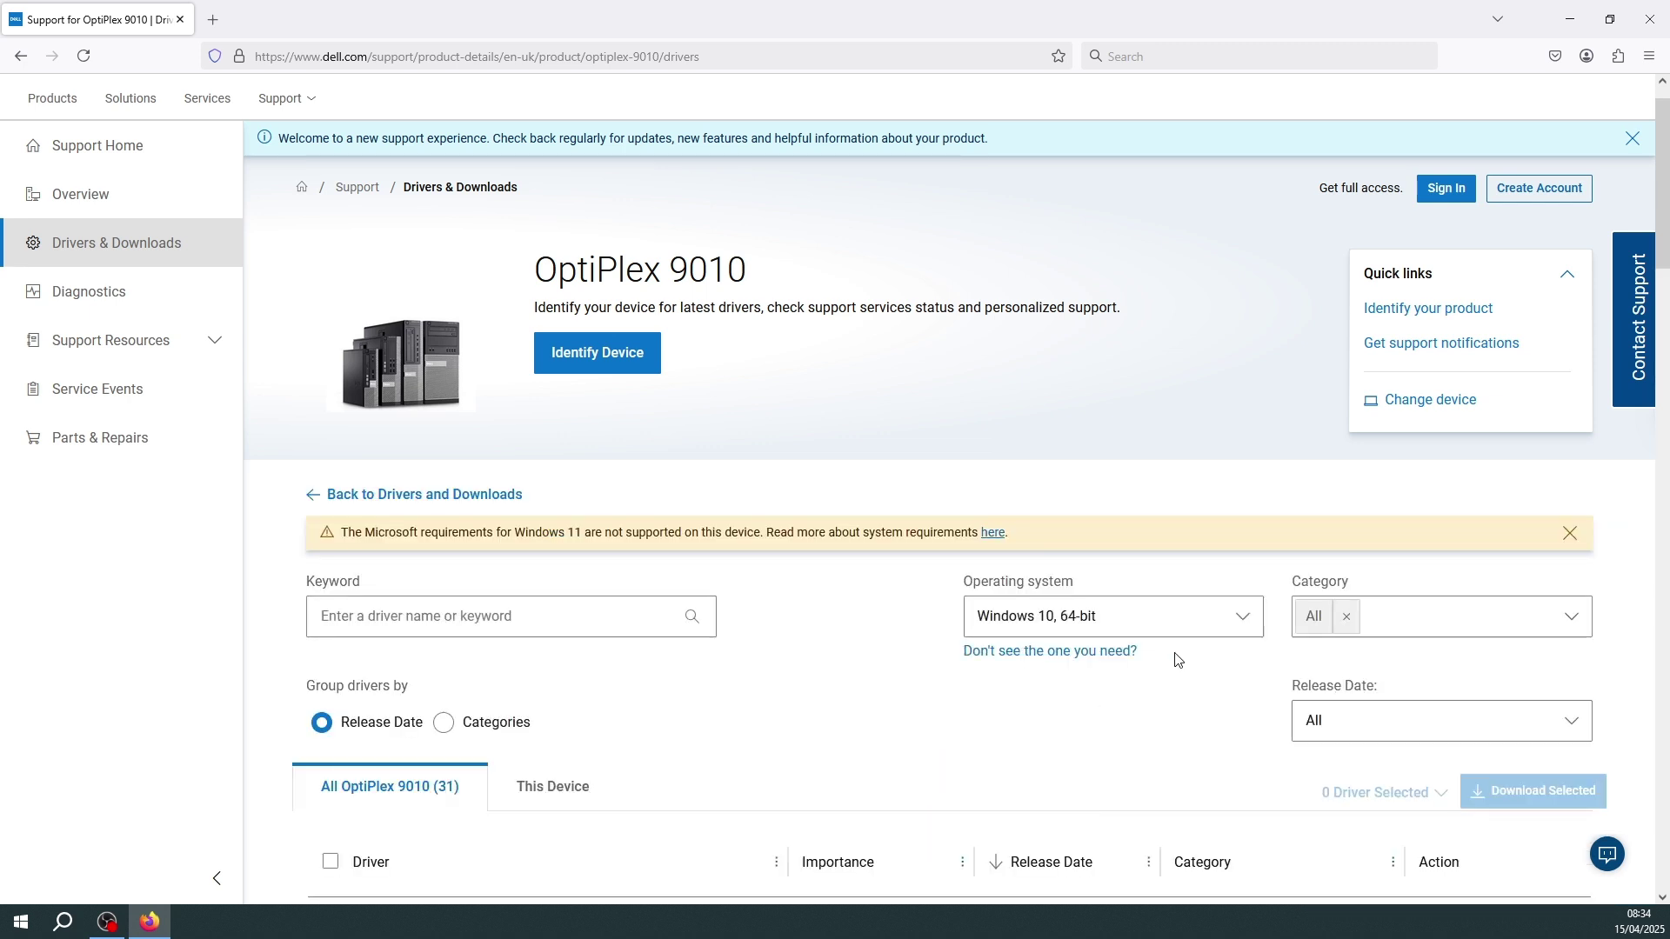
left_click(1248, 625)
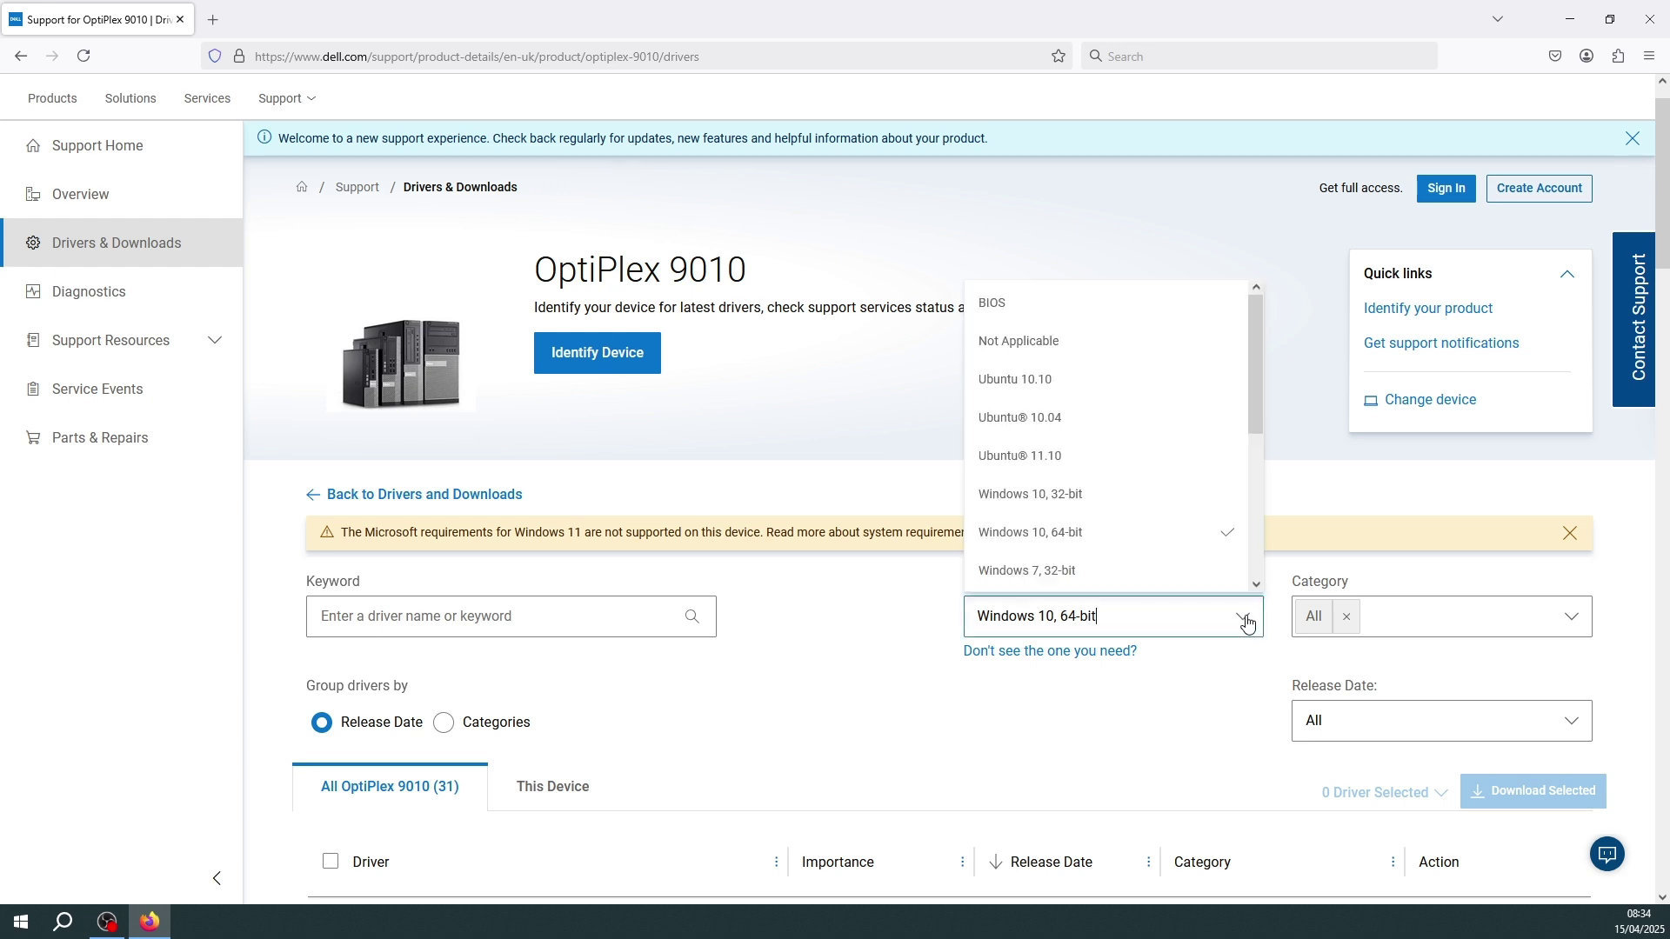
left_click(1061, 304)
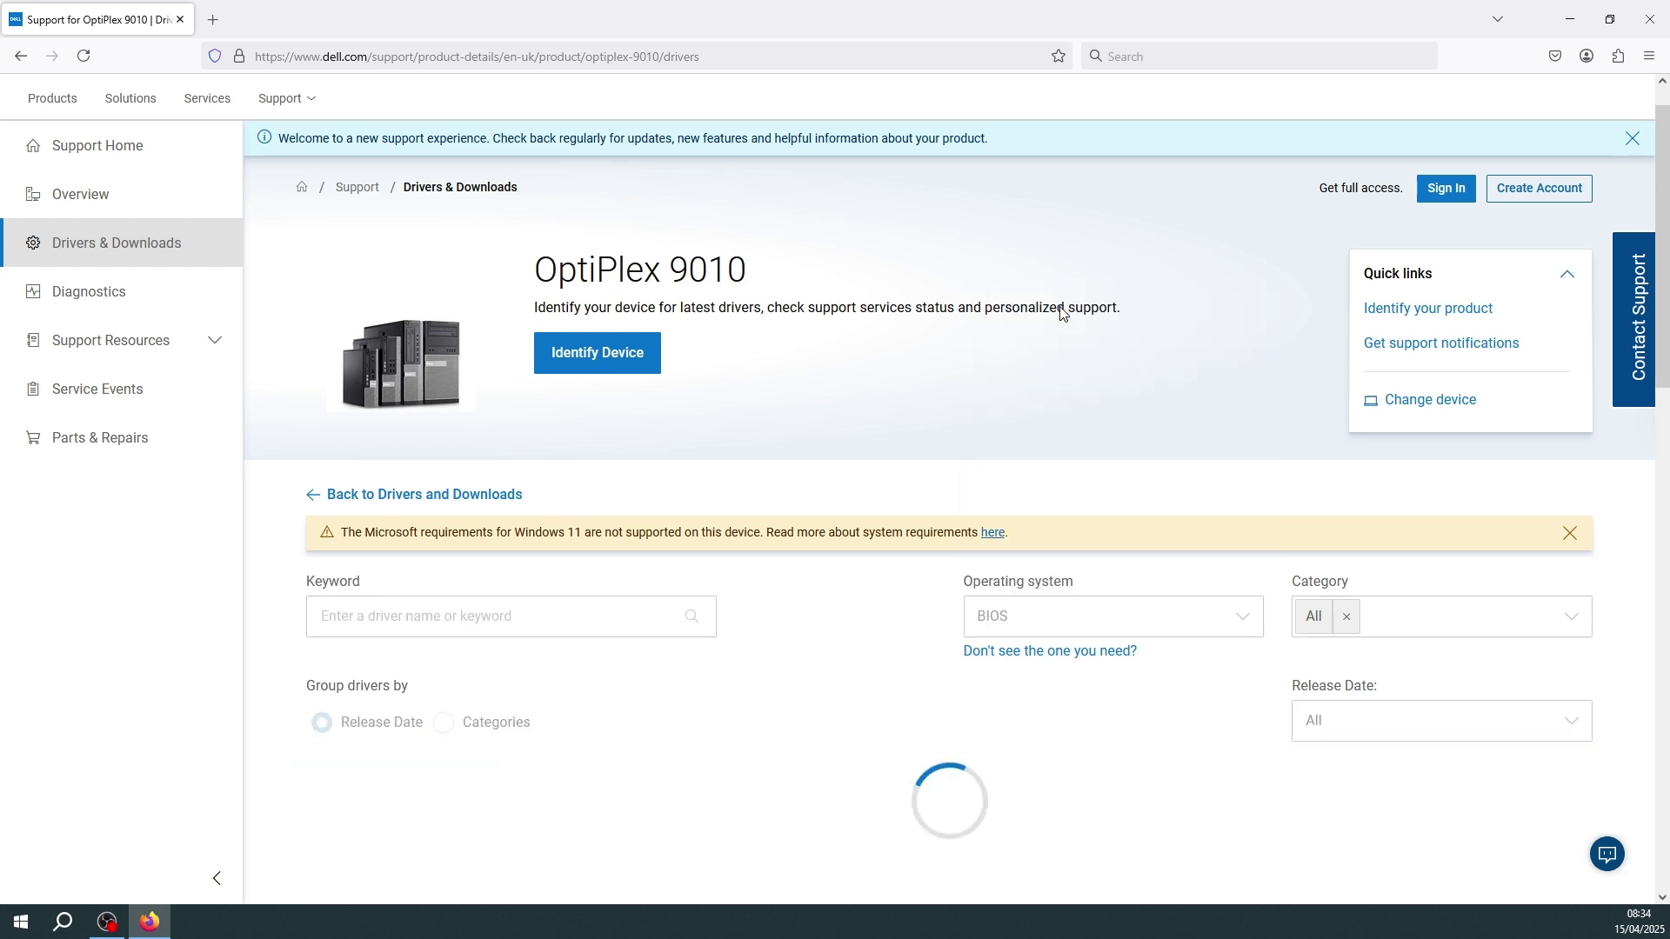
scroll(1063, 315, "down", 7)
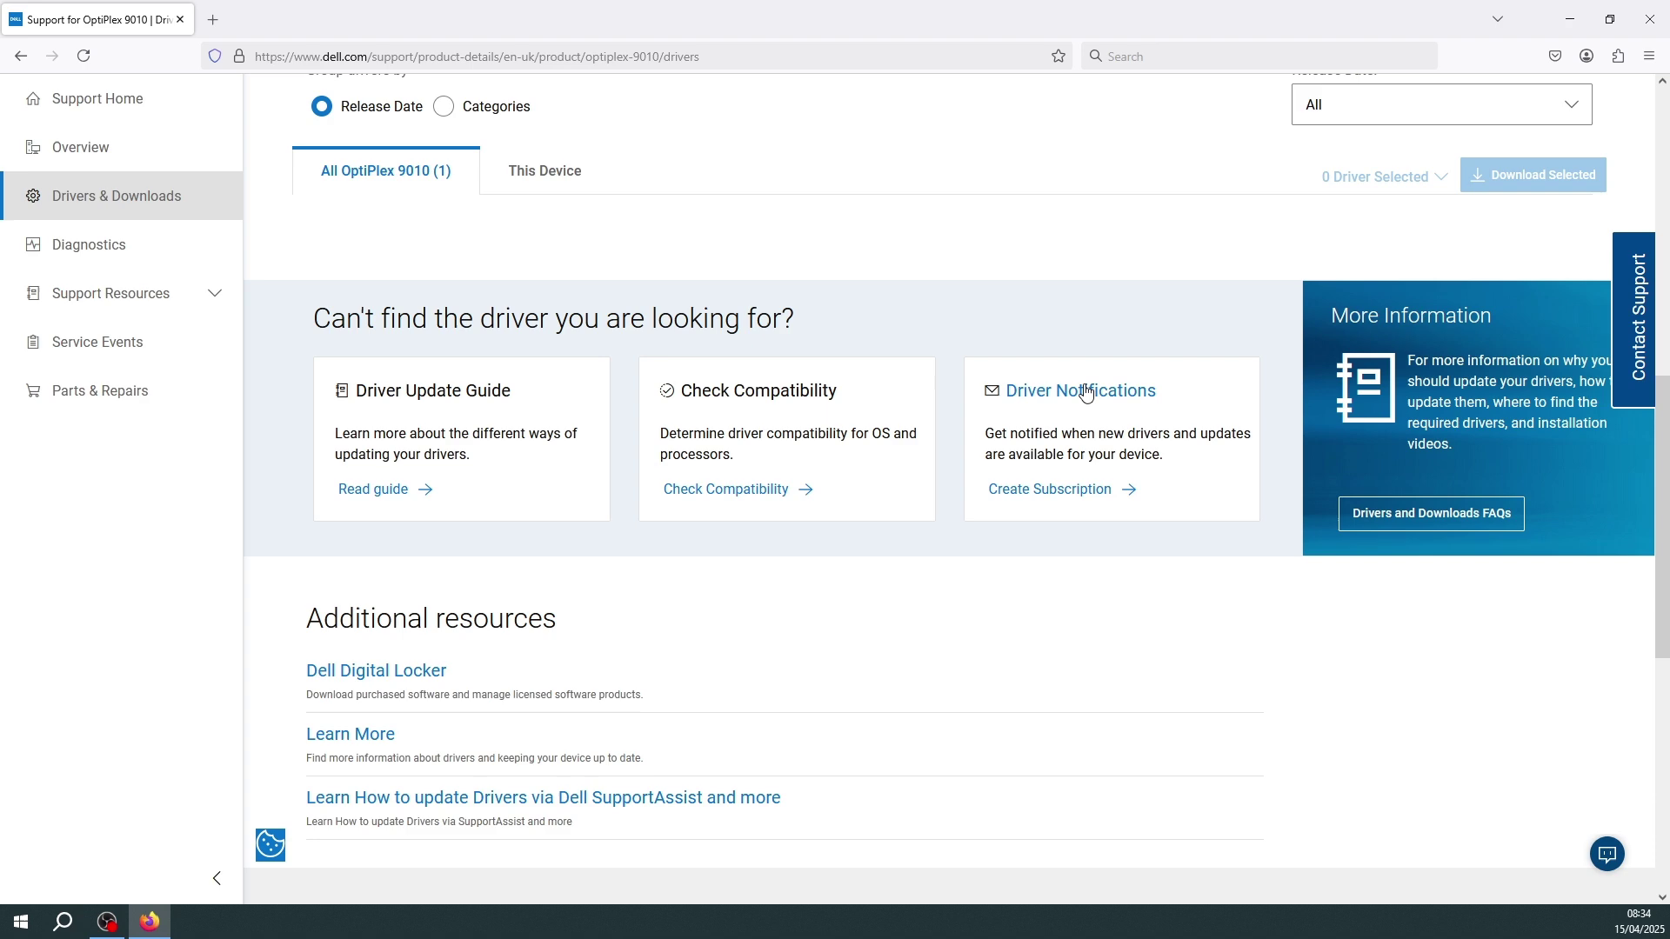
scroll(1117, 491, "up", 6)
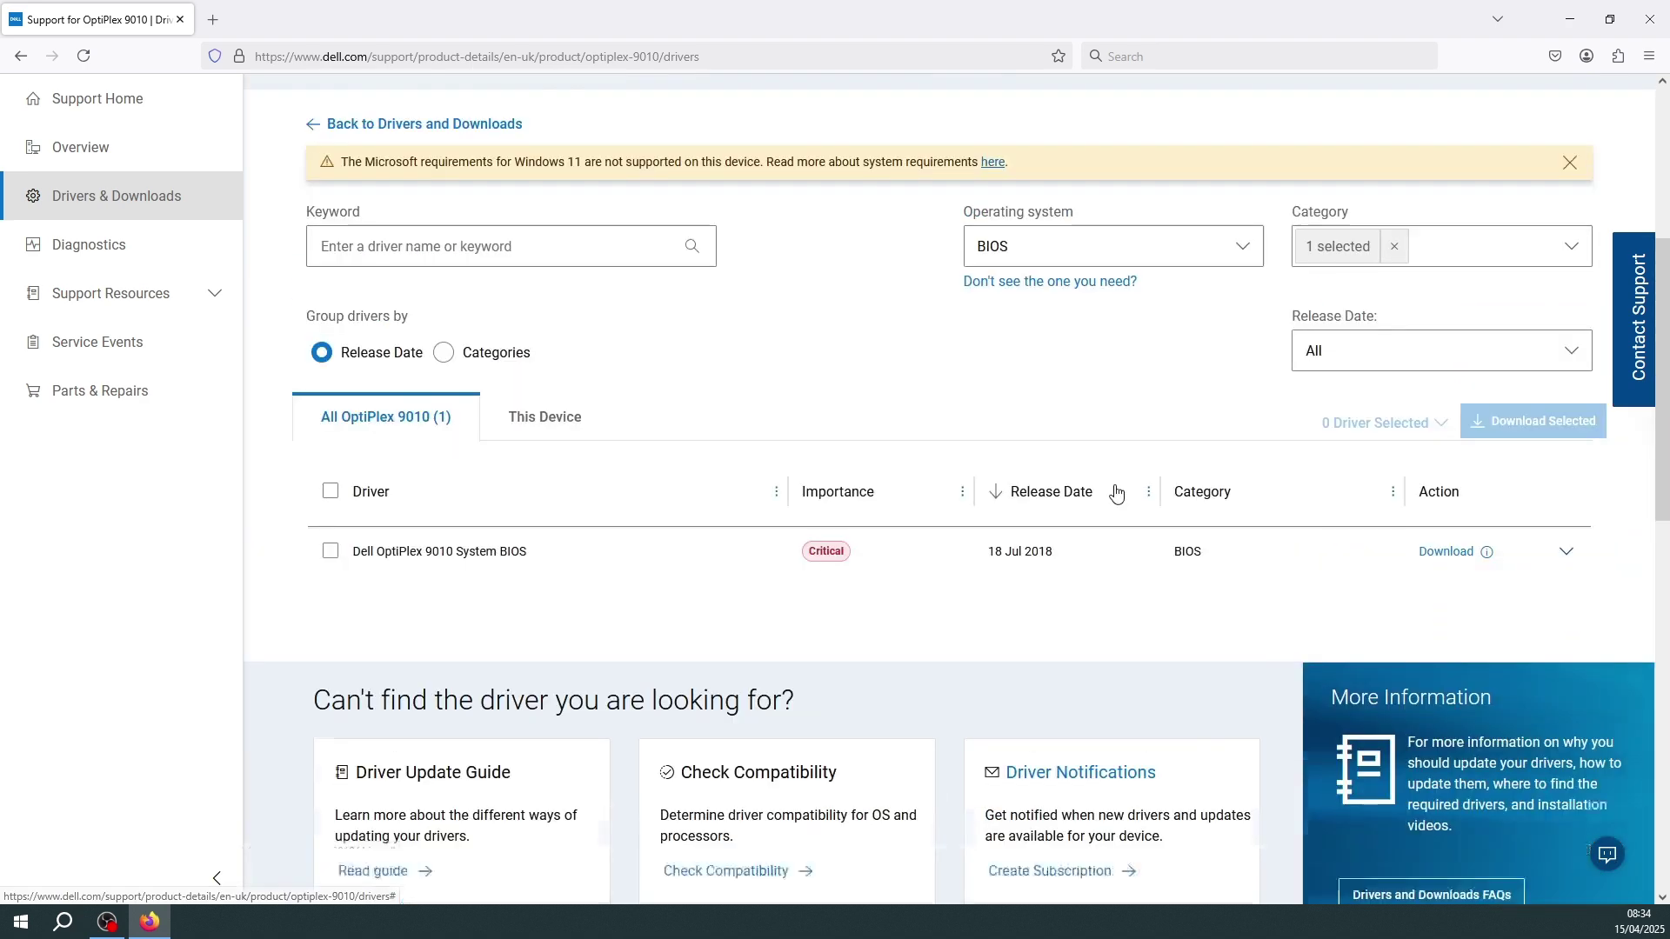
scroll(1116, 485, "down", 1)
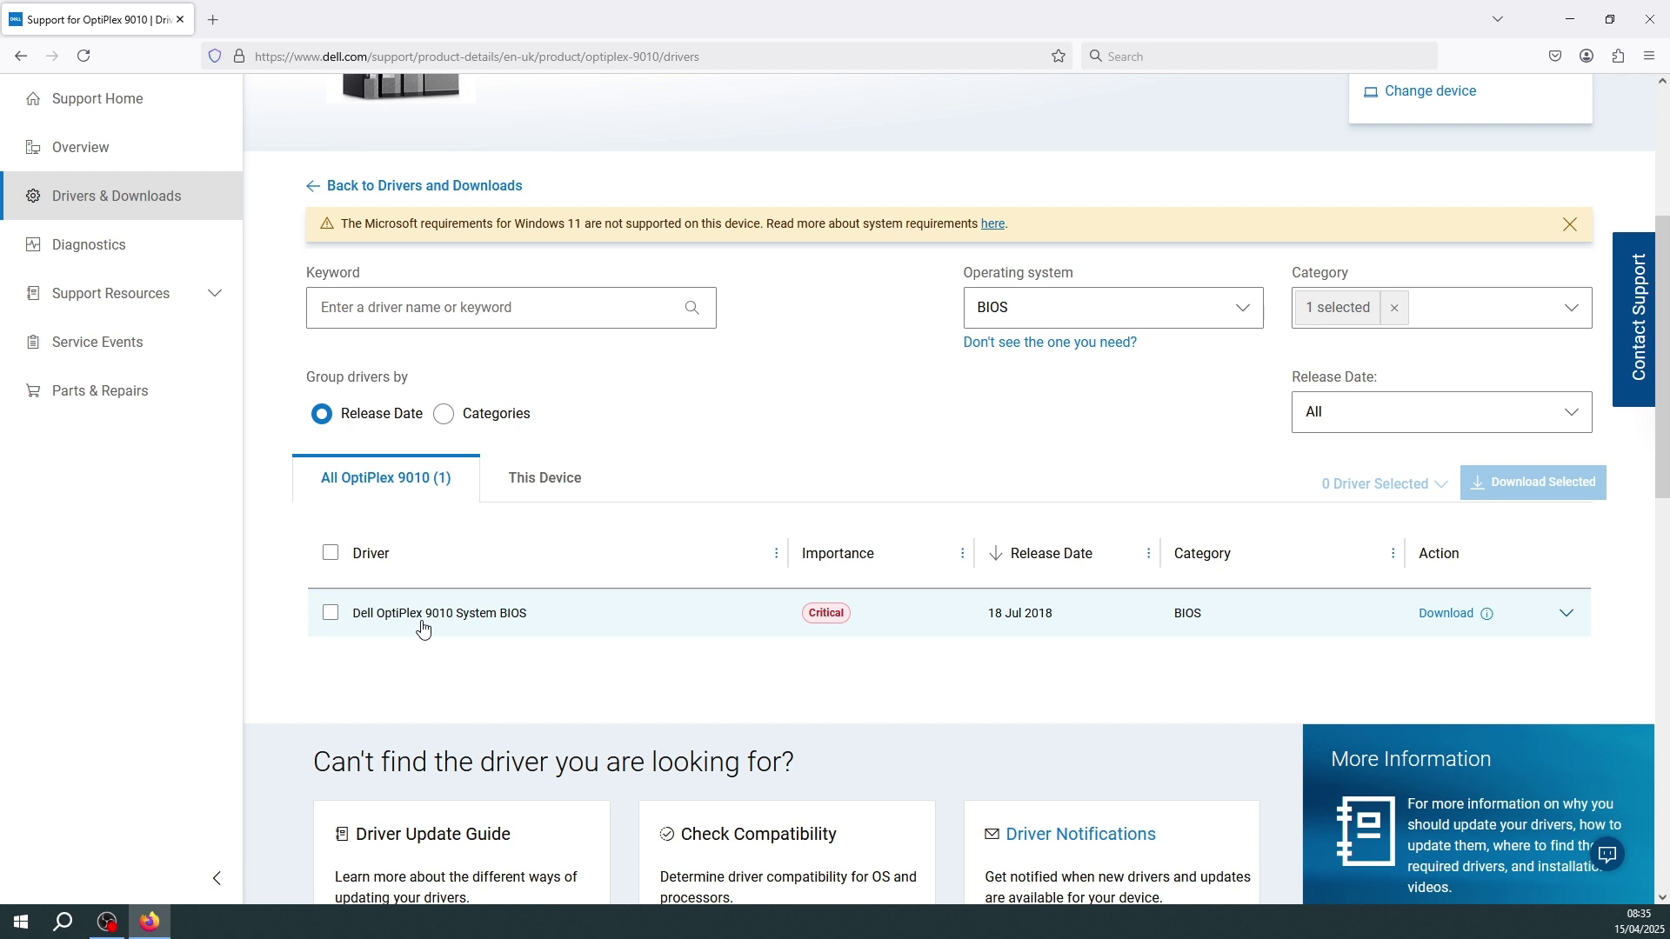
left_click(331, 614)
scroll(337, 614, "up", 2)
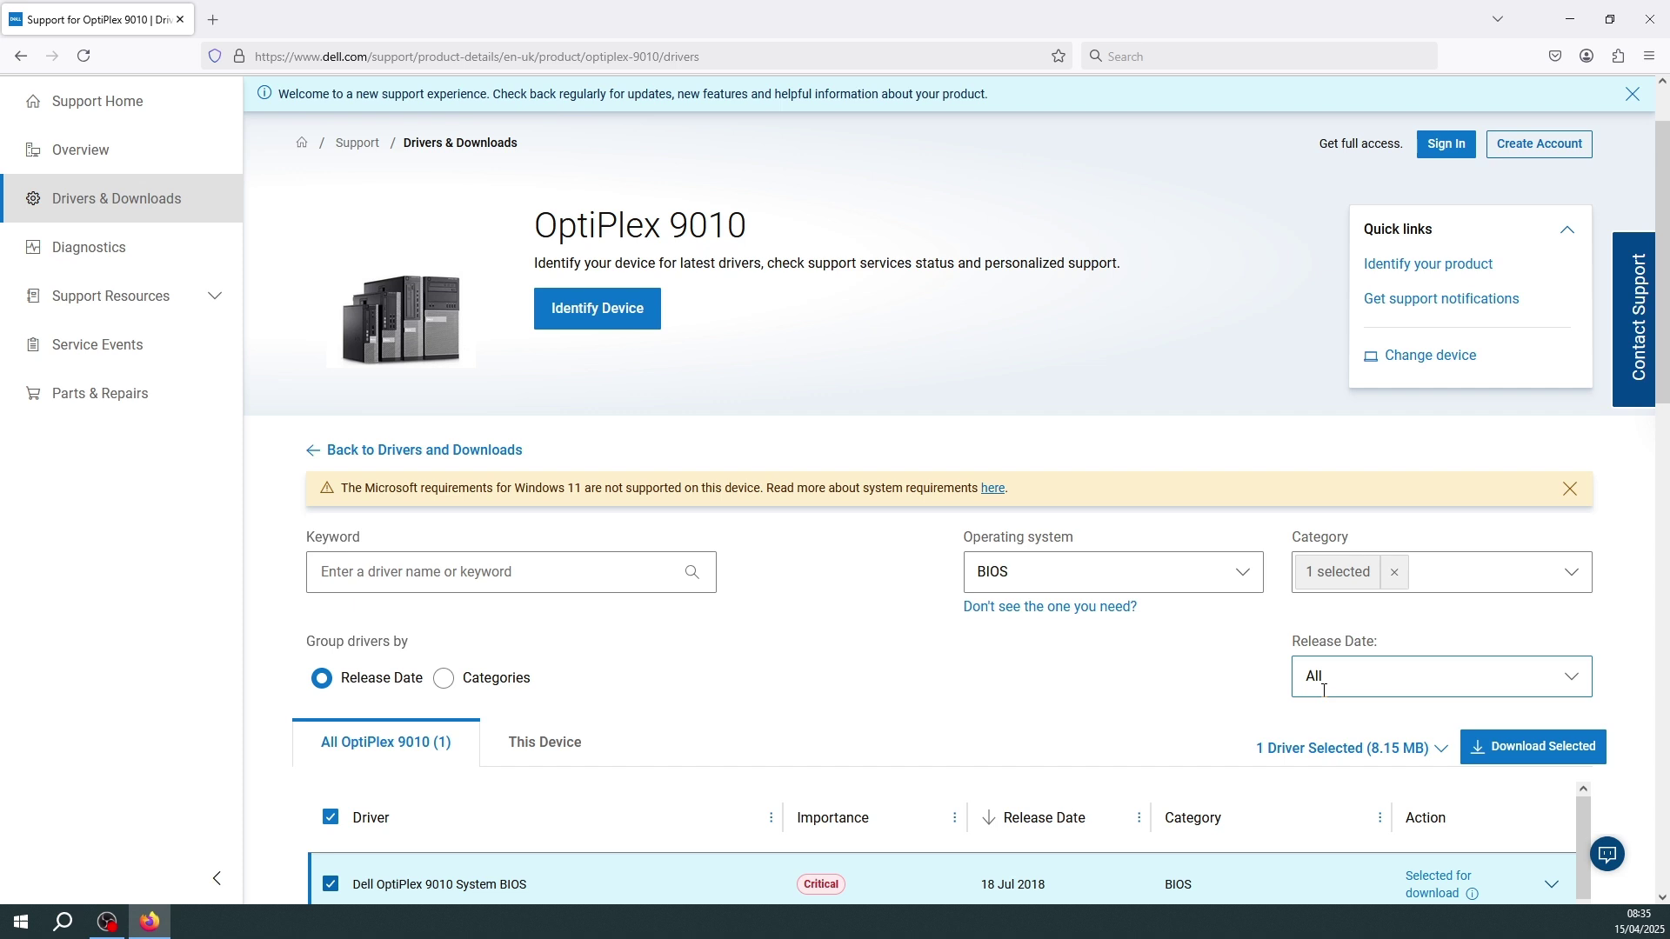
scroll(1107, 678, "down", 2)
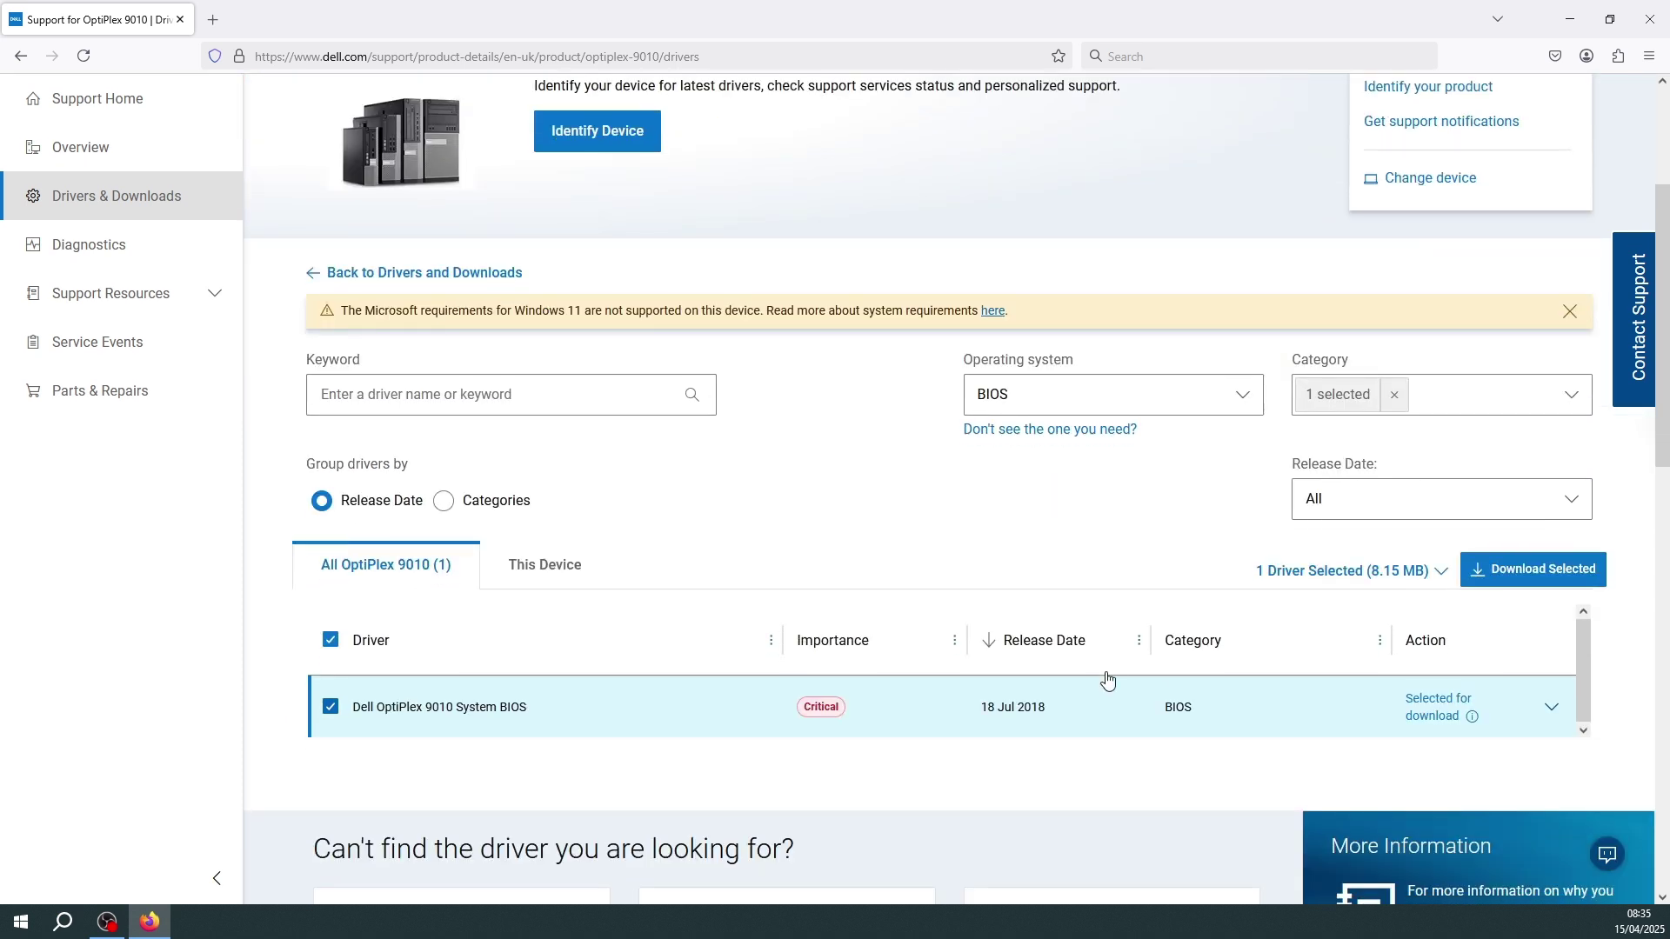
left_click(1551, 573)
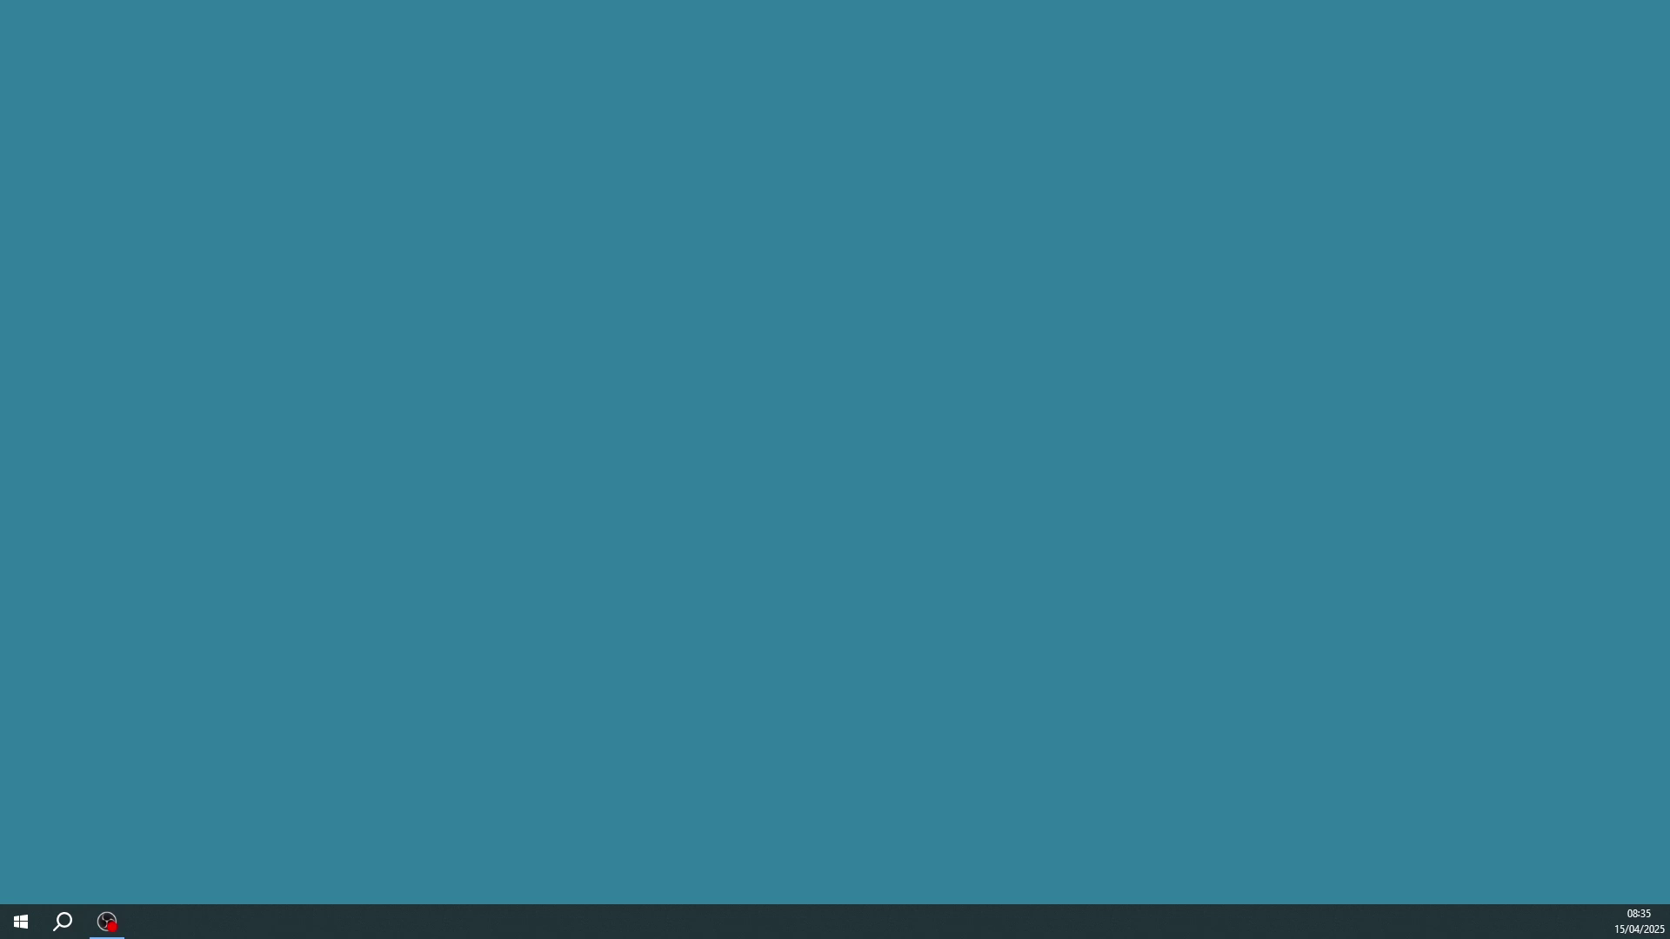
- Check O9010A30 (8,351 KB) in Downloads in File Explorer, then view the empty USB Drive (E:)
key("super+e")
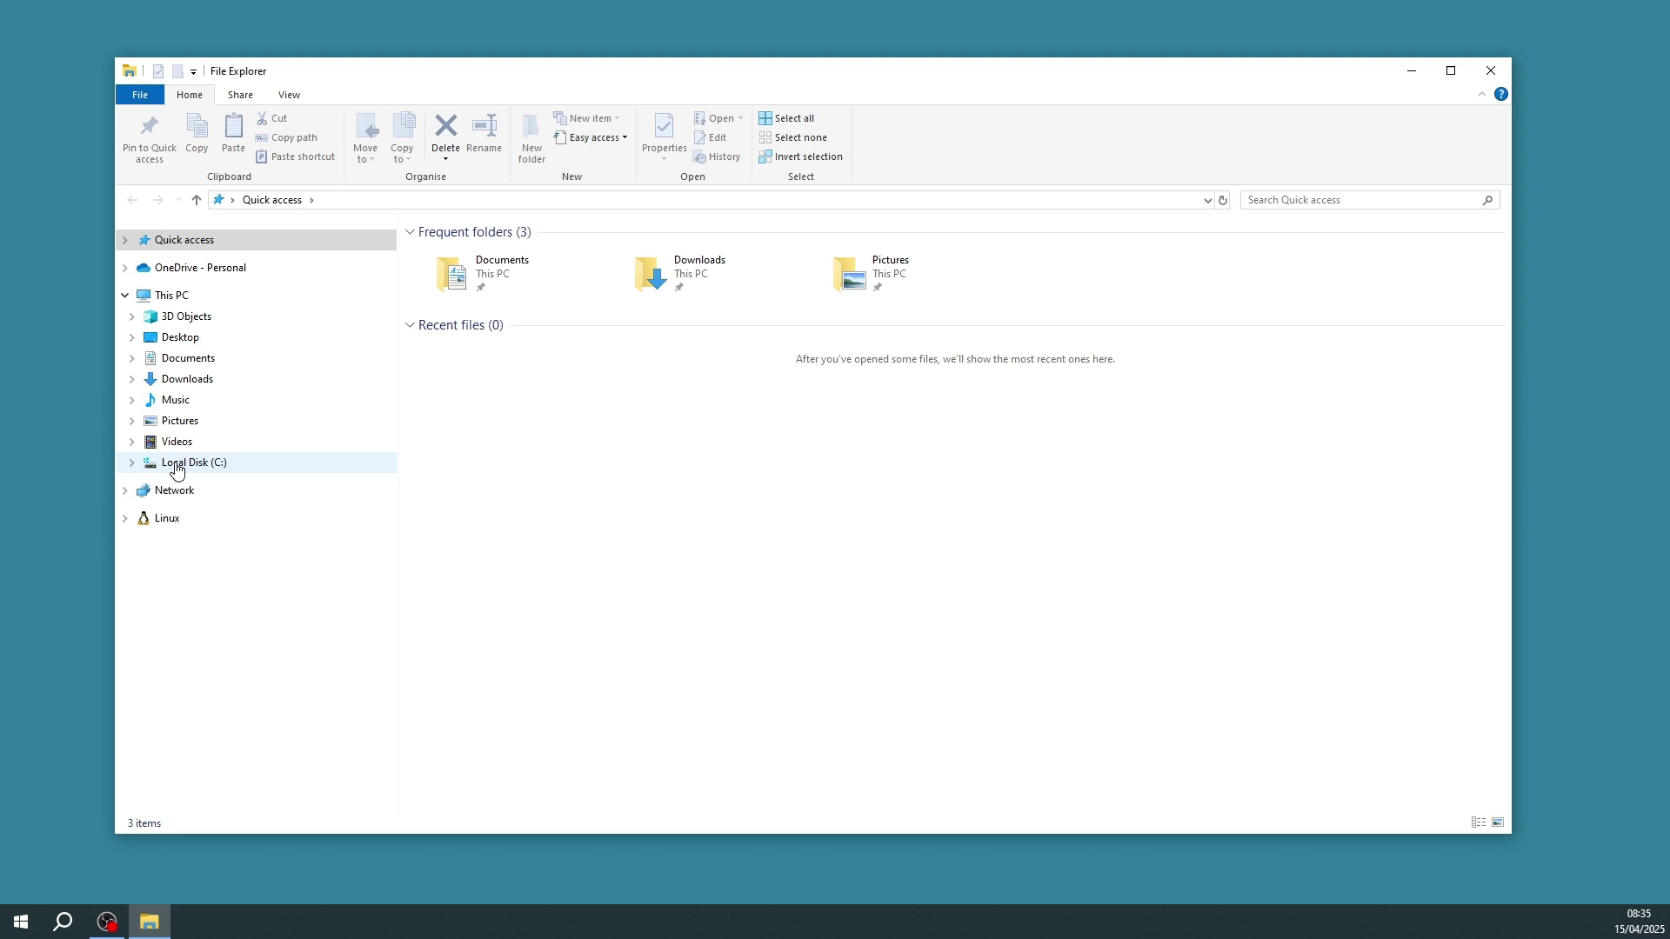
left_click(183, 380)
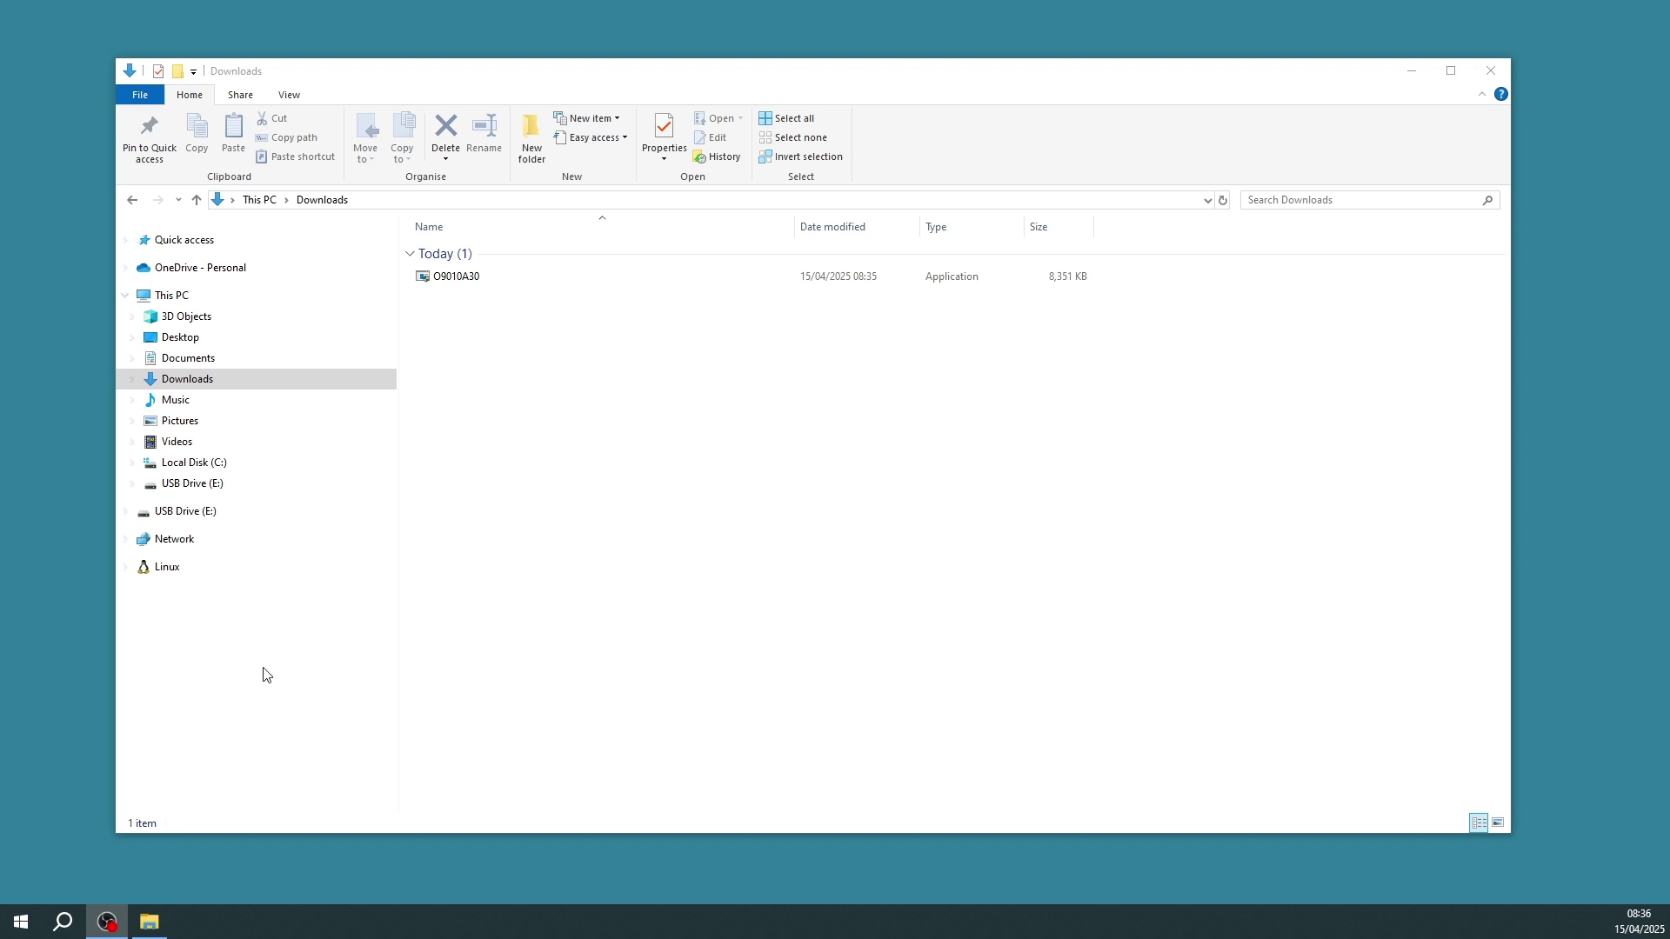
left_click(193, 518)
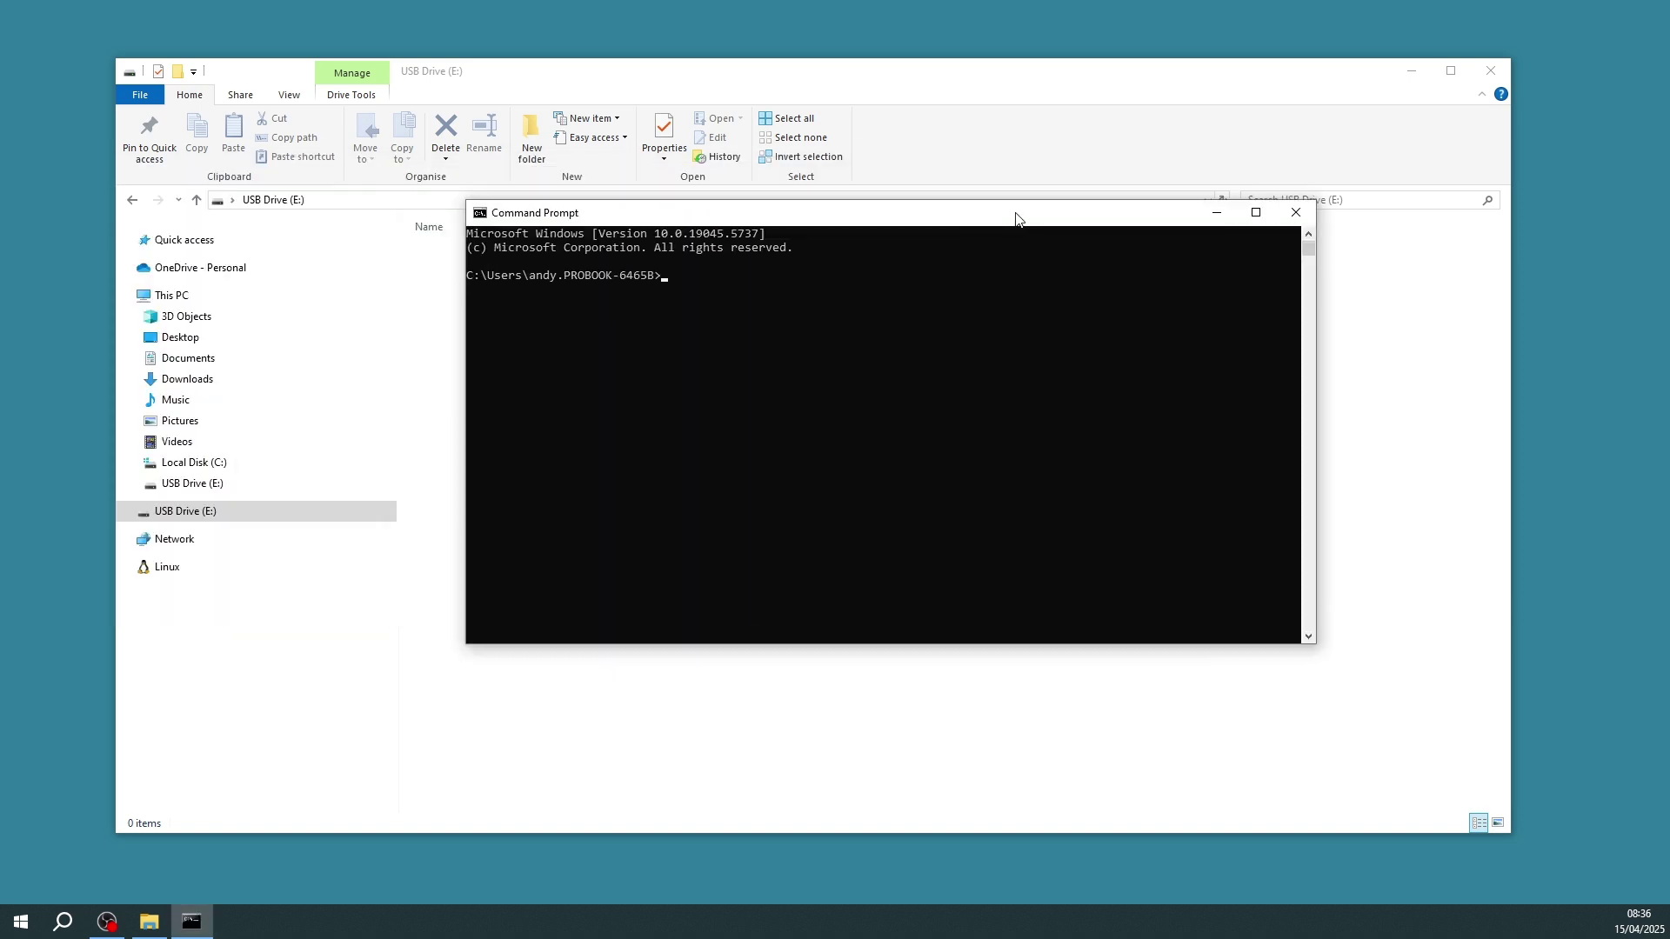
- Change the Command Prompt to the c:\rufus folder and list its files with dir
left_click_drag(1014, 212, 960, 251)
left_click(911, 391)
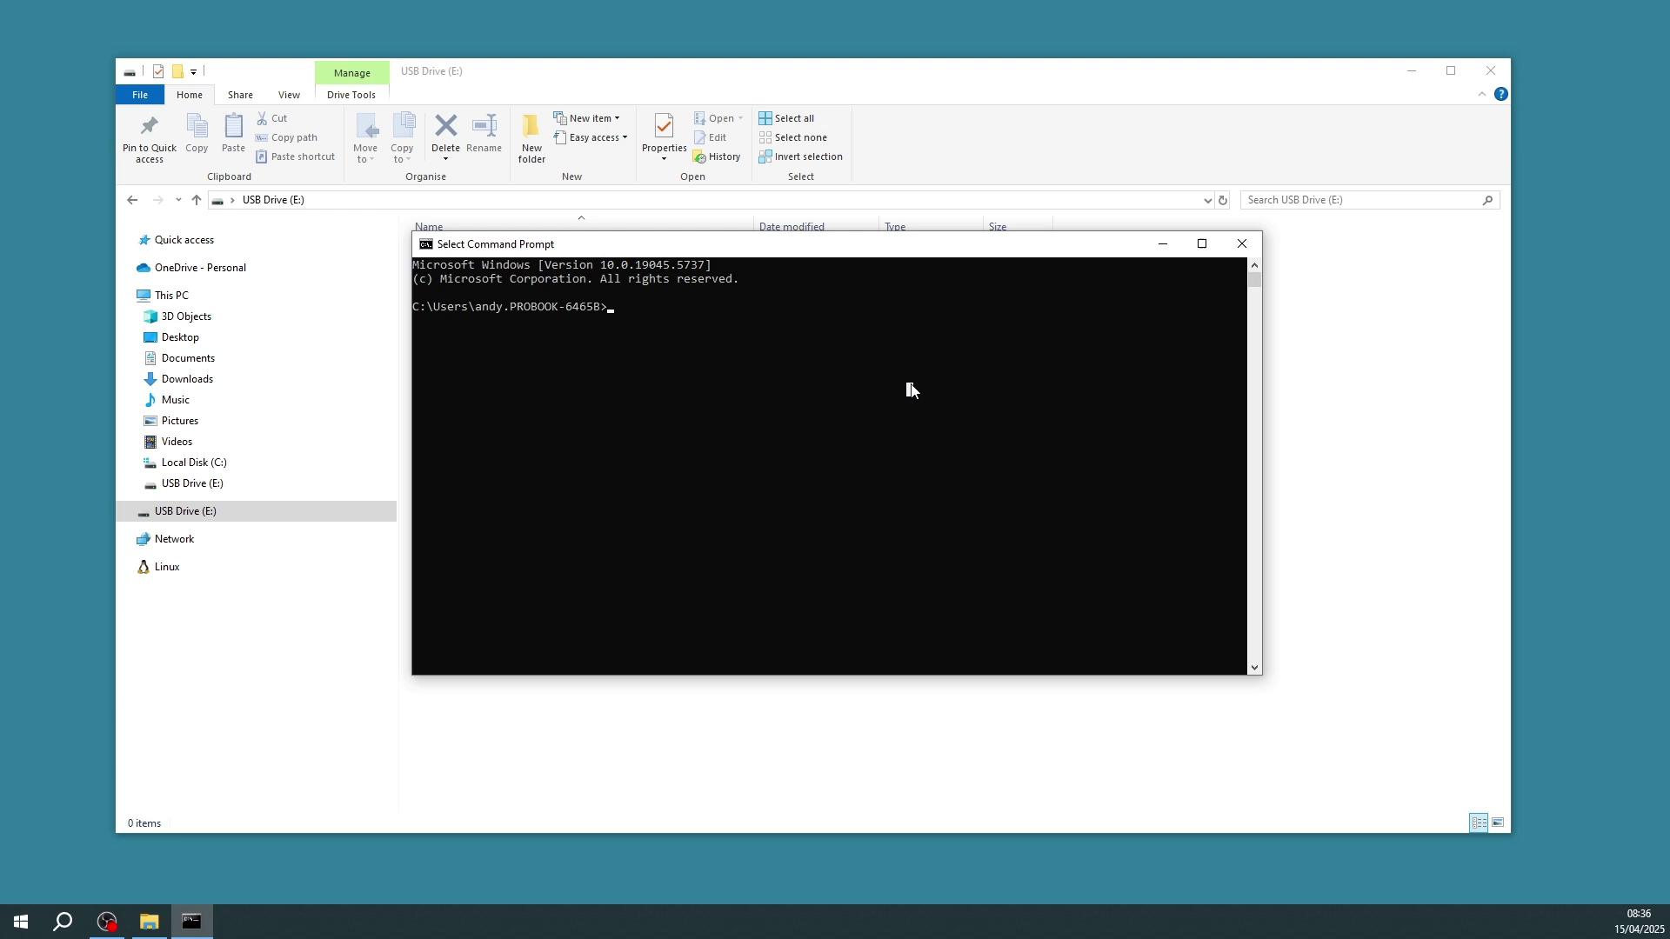
type("cd \\r")
key("BackSpace")
key("BackSpace")
type("c:\\rufus")
key("Return")
type("dir")
key("Return")
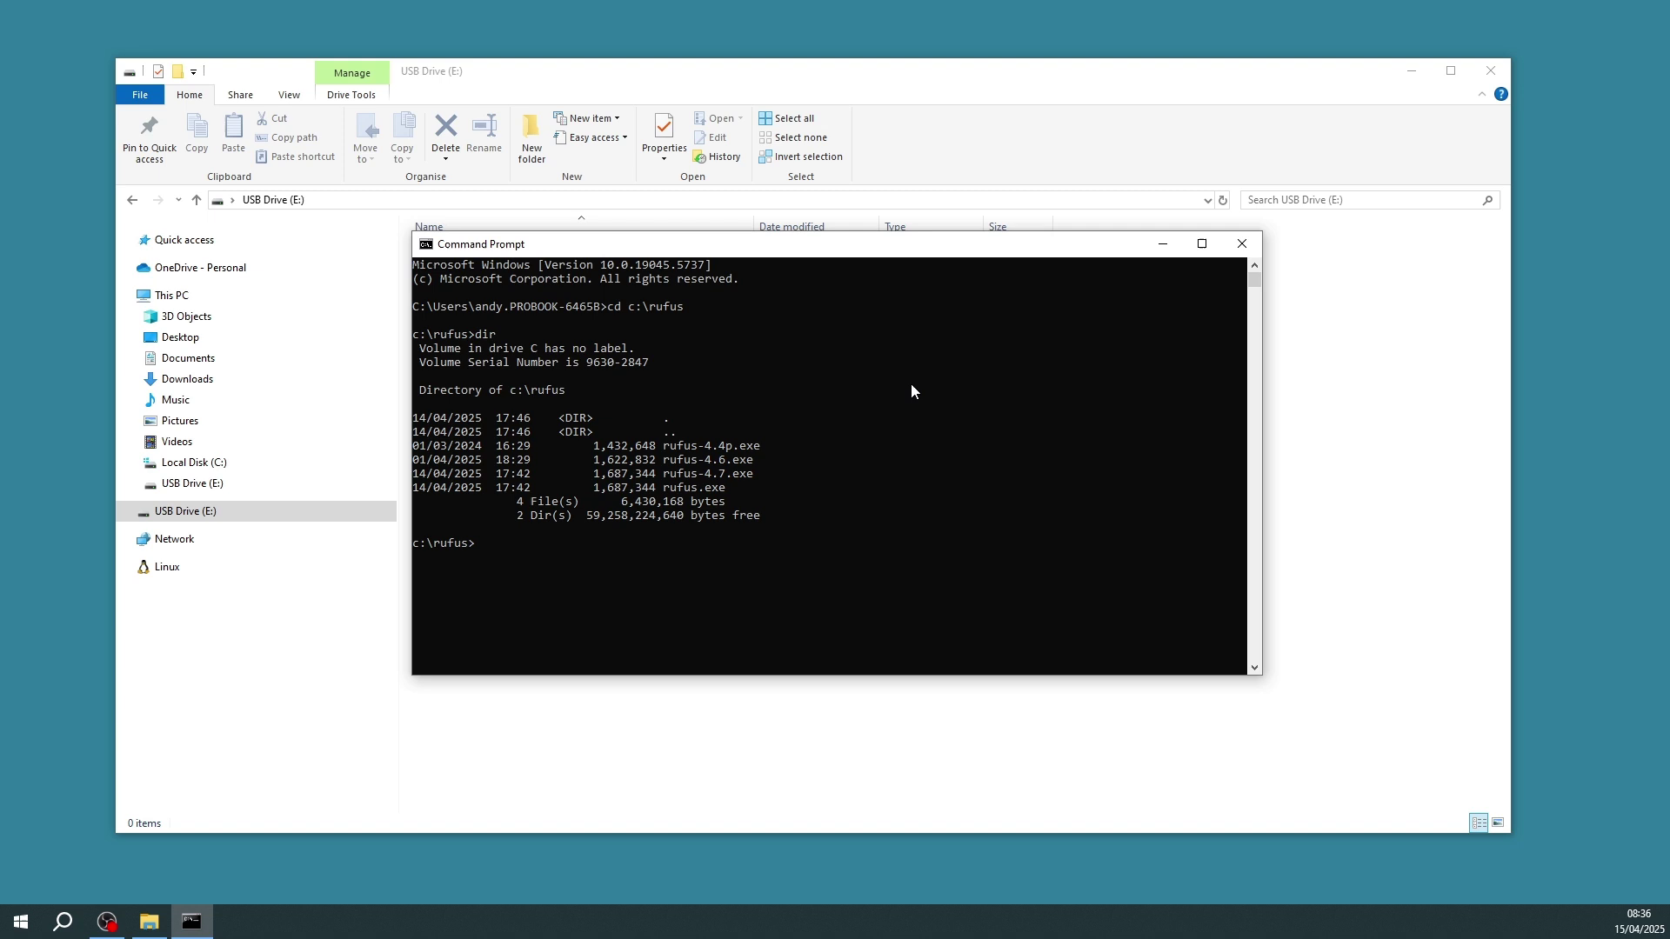
- Run rufus.exe from the c:\rufus folder
type("rufux,.e")
key("BackSpace")
type("s.exe")
key("Return")
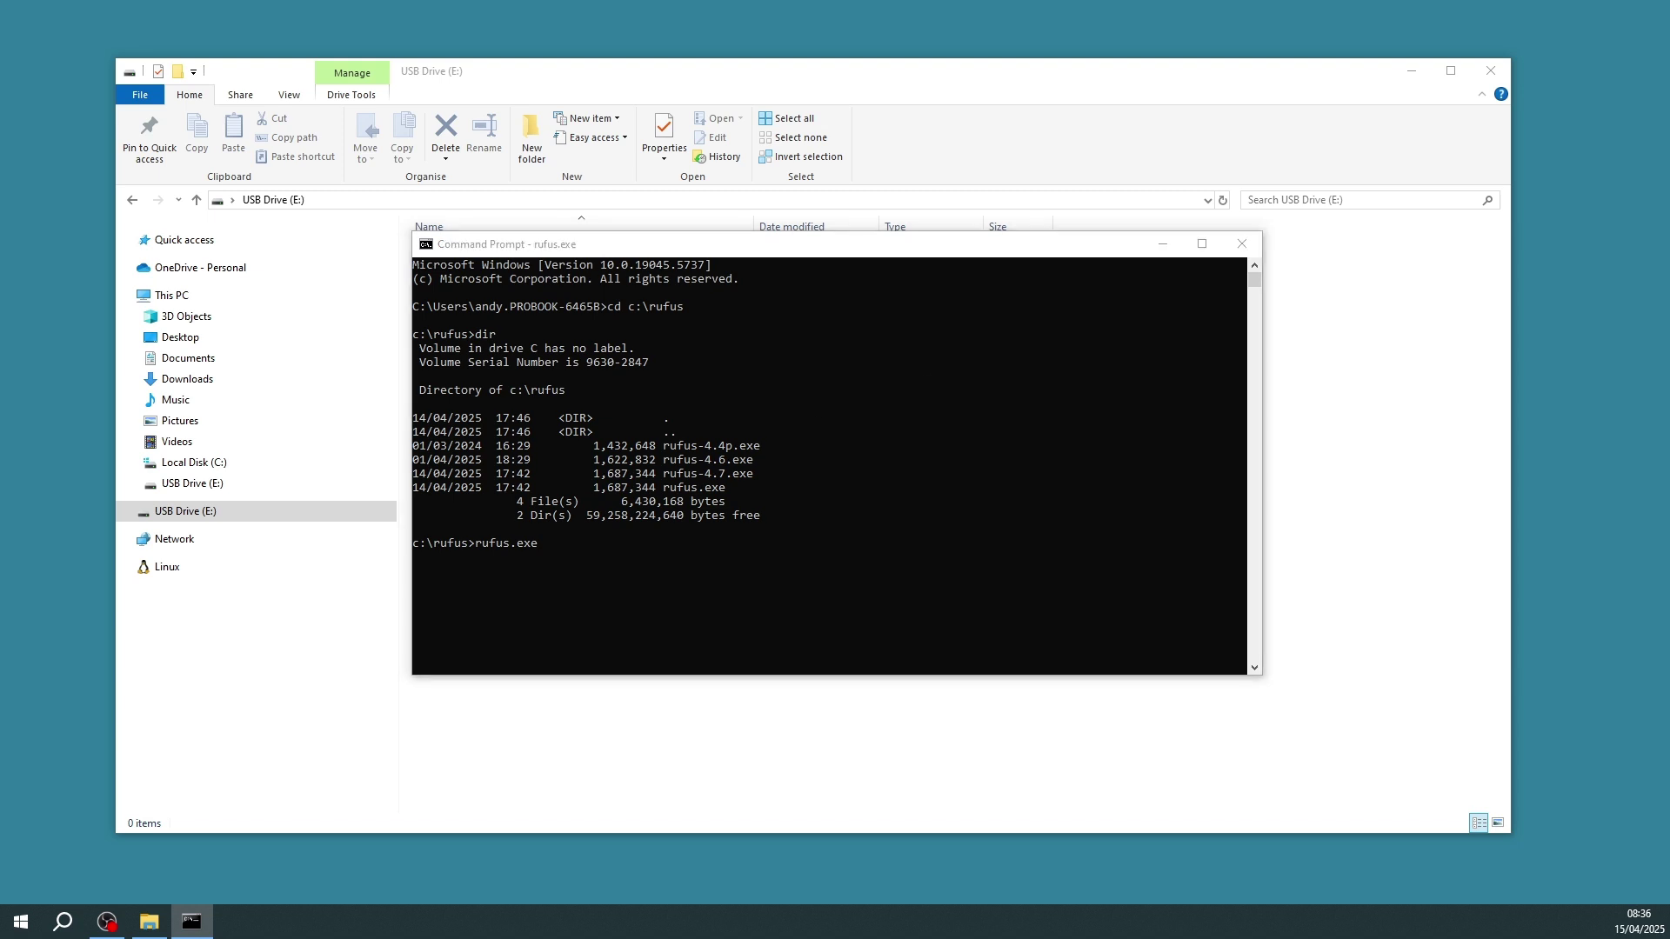
- Launch rufus.com from the c:\rufus console
type(".\rufus.com")
key("Return")
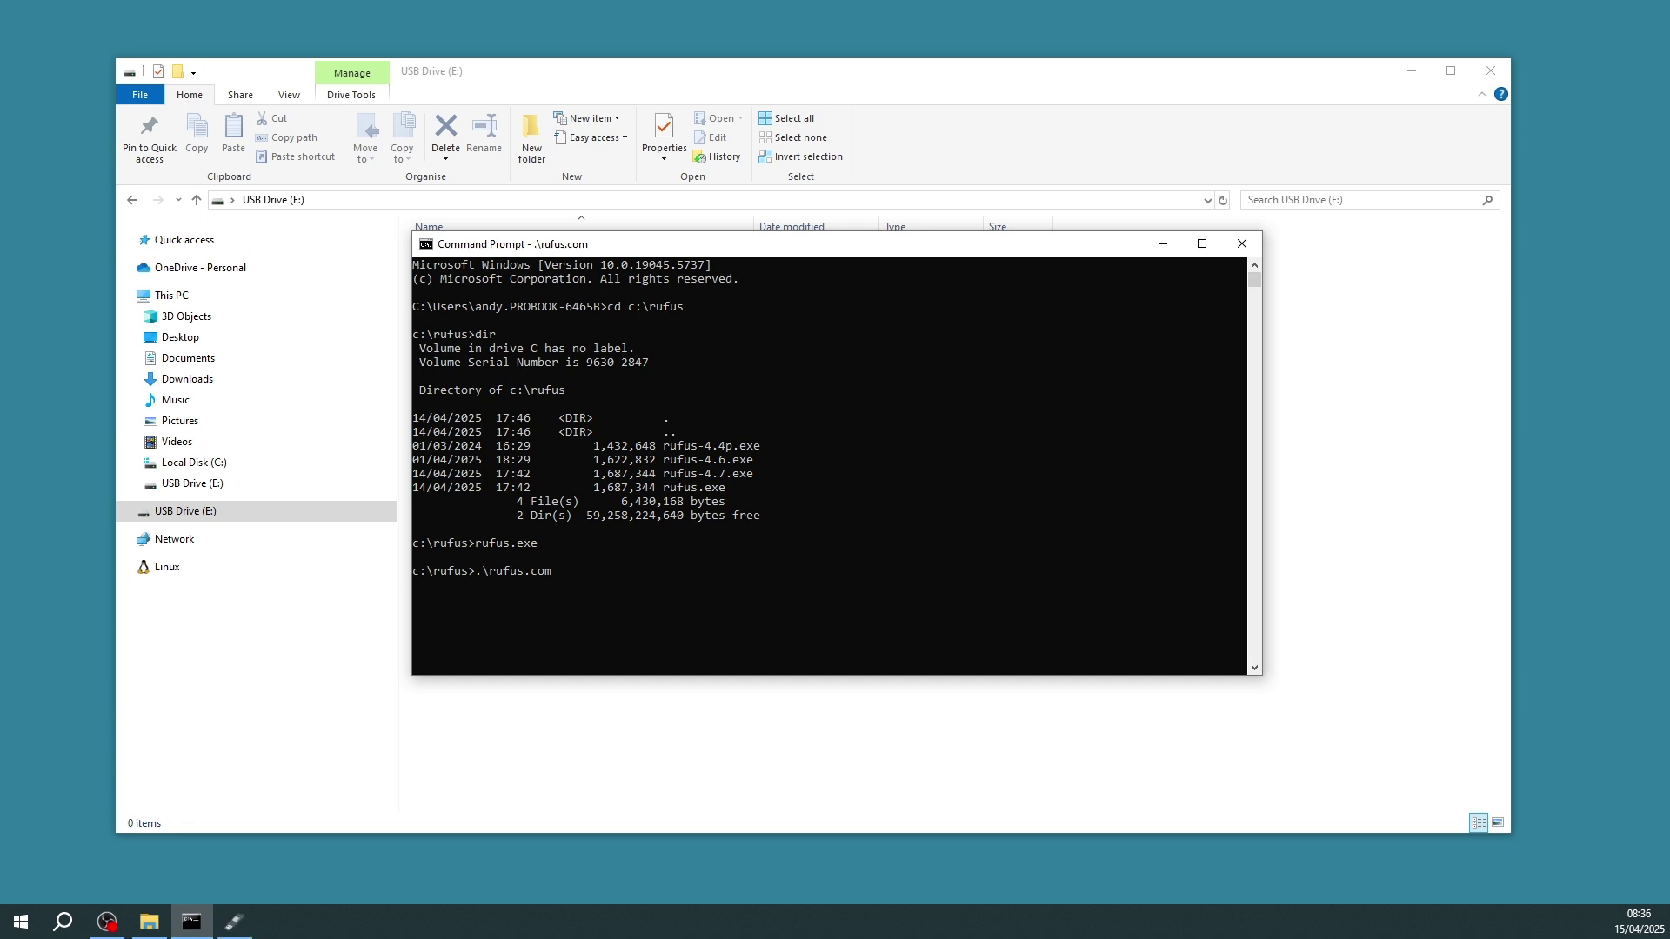
left_click_drag(672, 231, 827, 246)
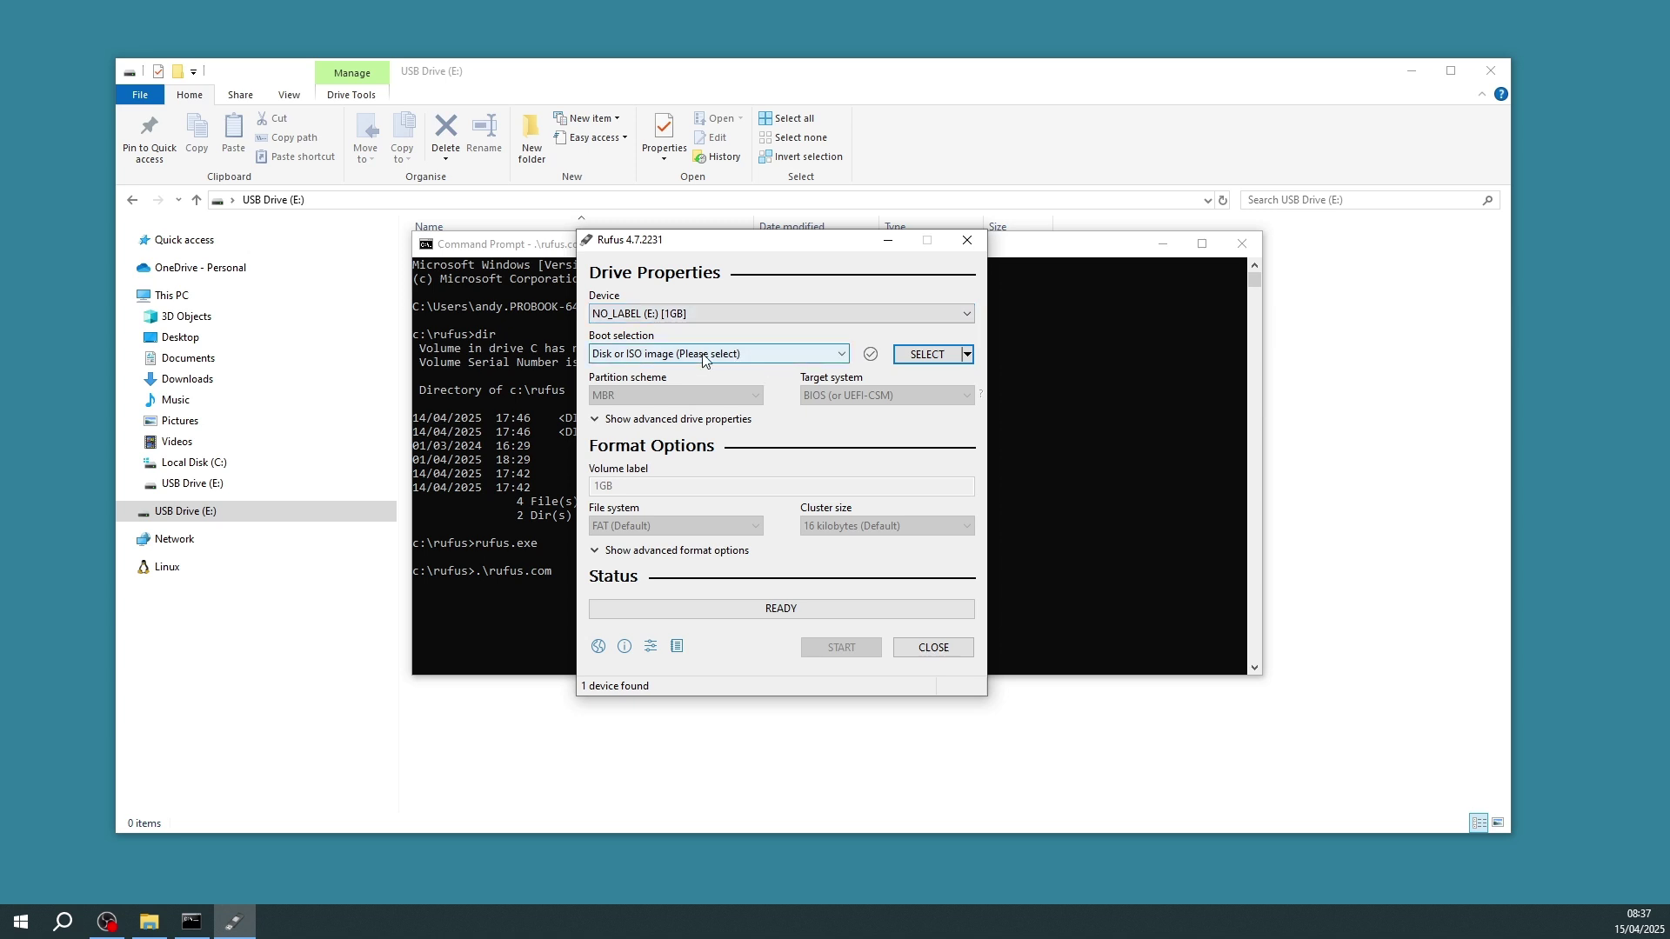
- Write a FreeDOS boot image to the 1GB USB drive (E:), accepting the erase warning, and close Rufus
left_click(847, 356)
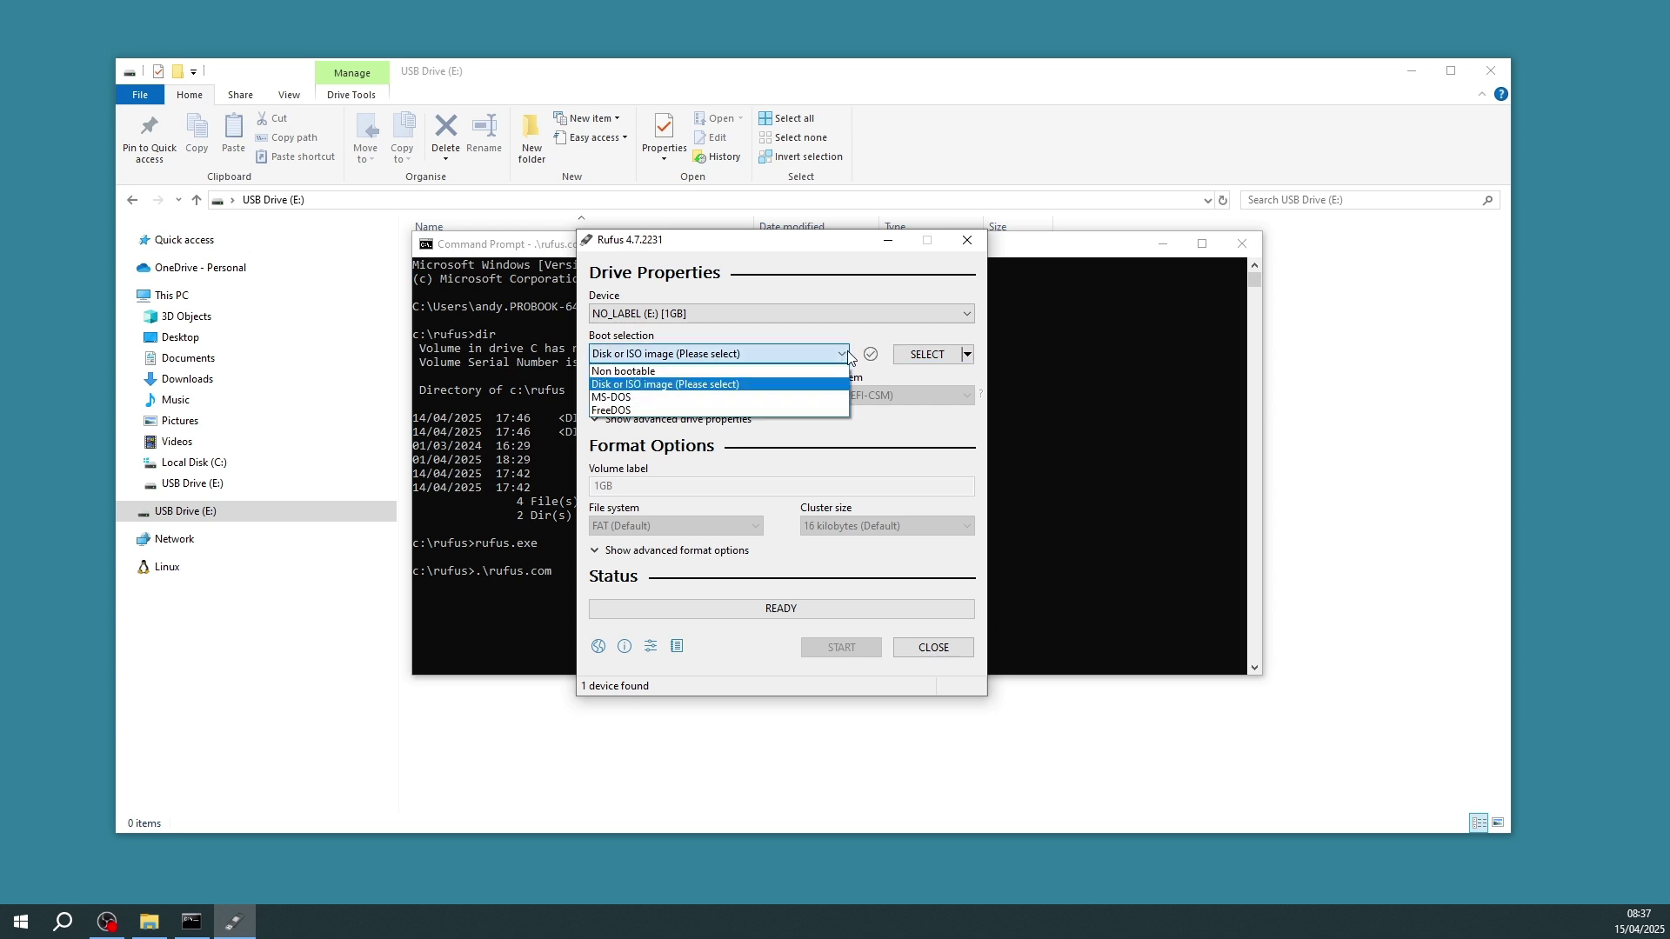
left_click(661, 412)
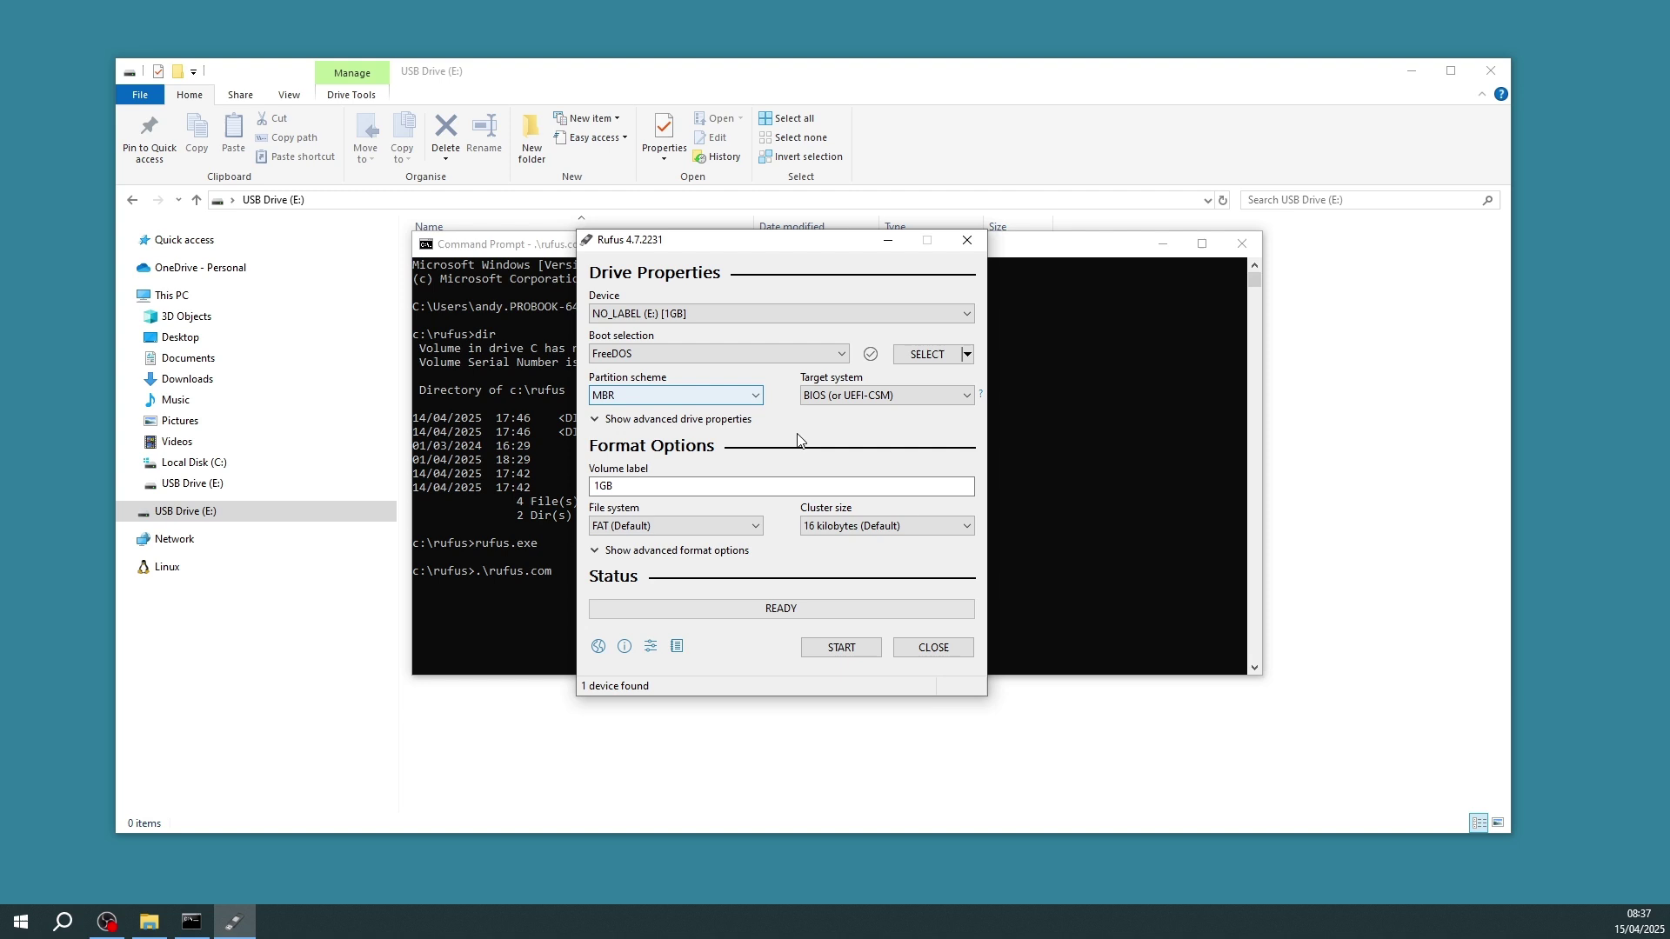
left_click(841, 649)
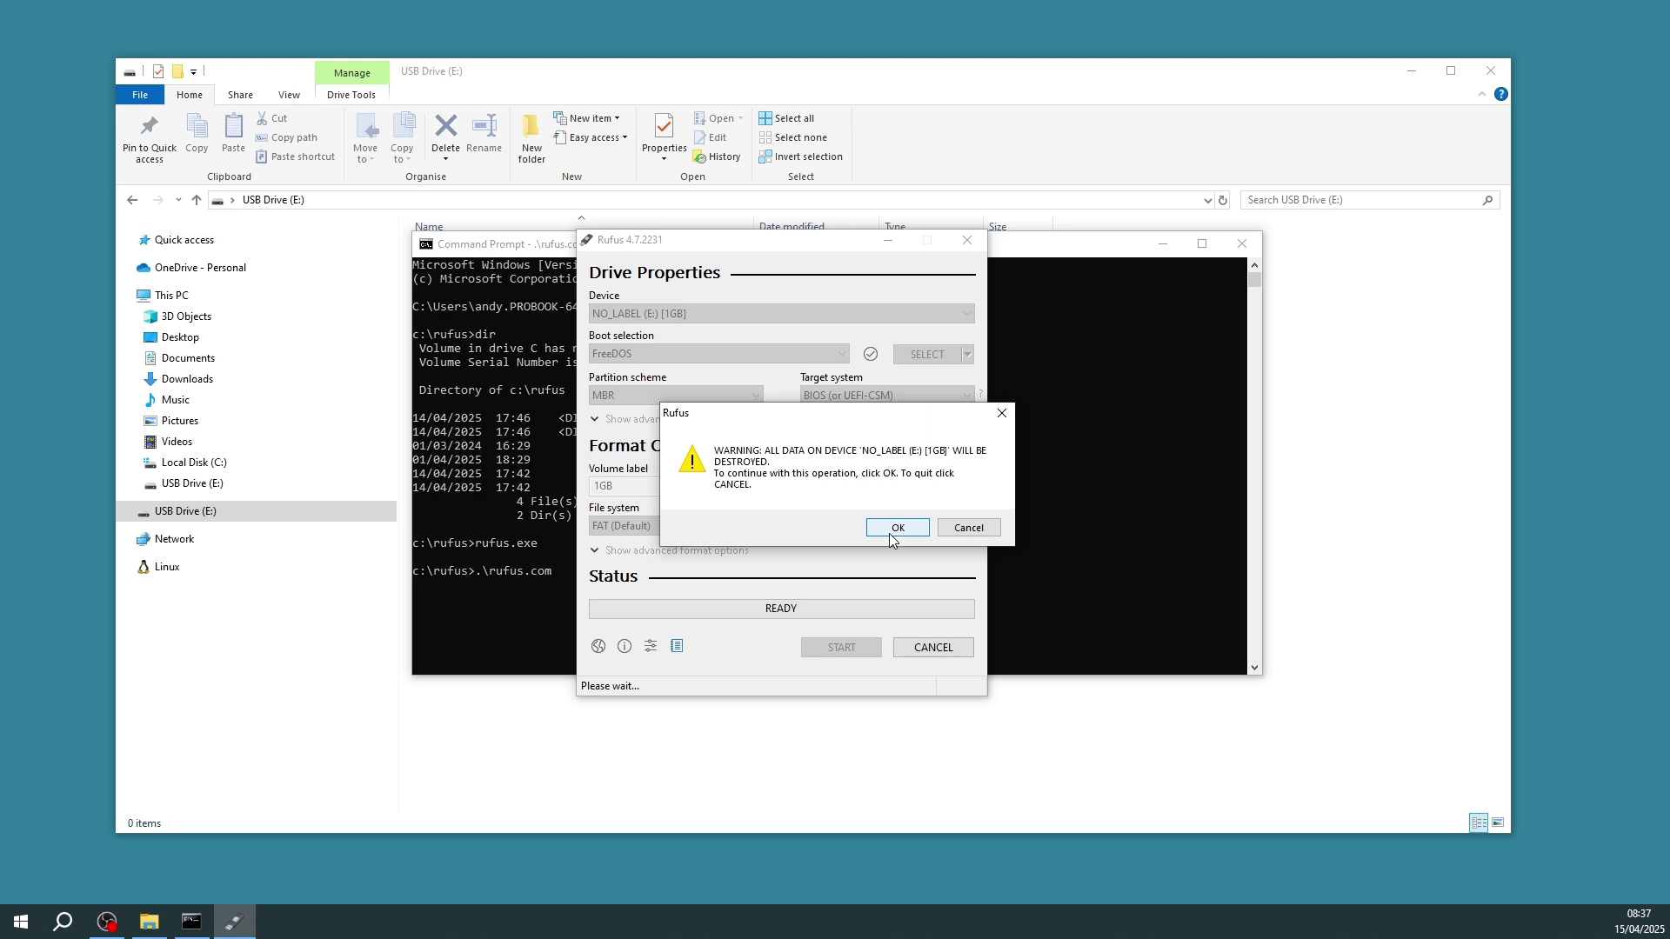
left_click(889, 534)
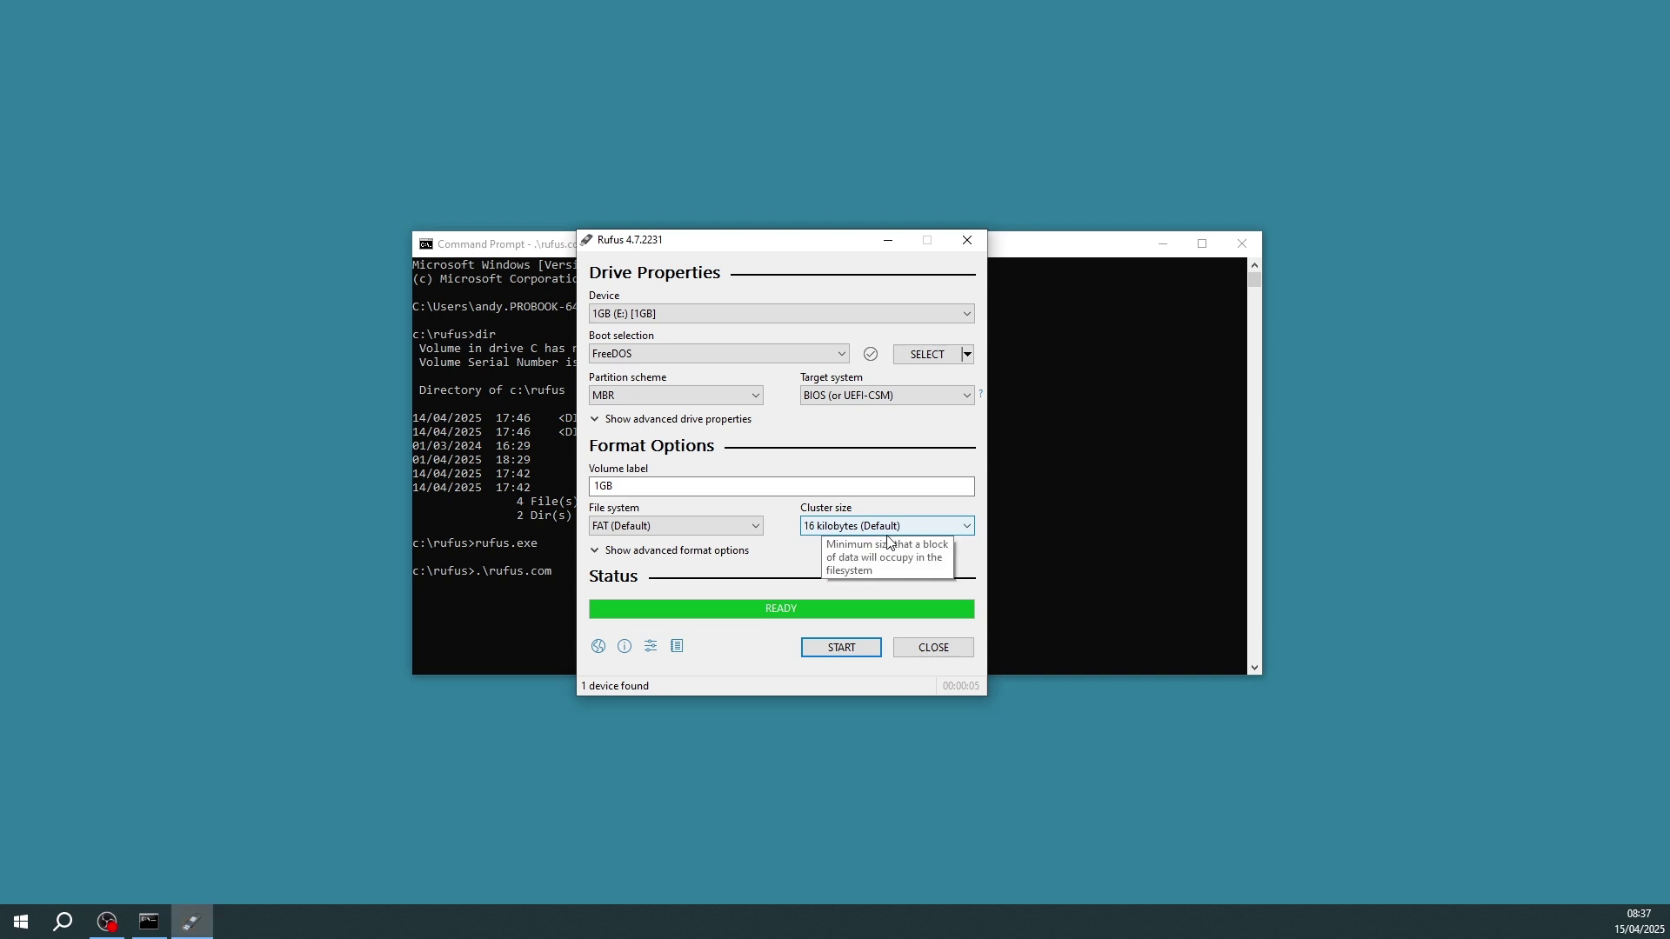
left_click(938, 651)
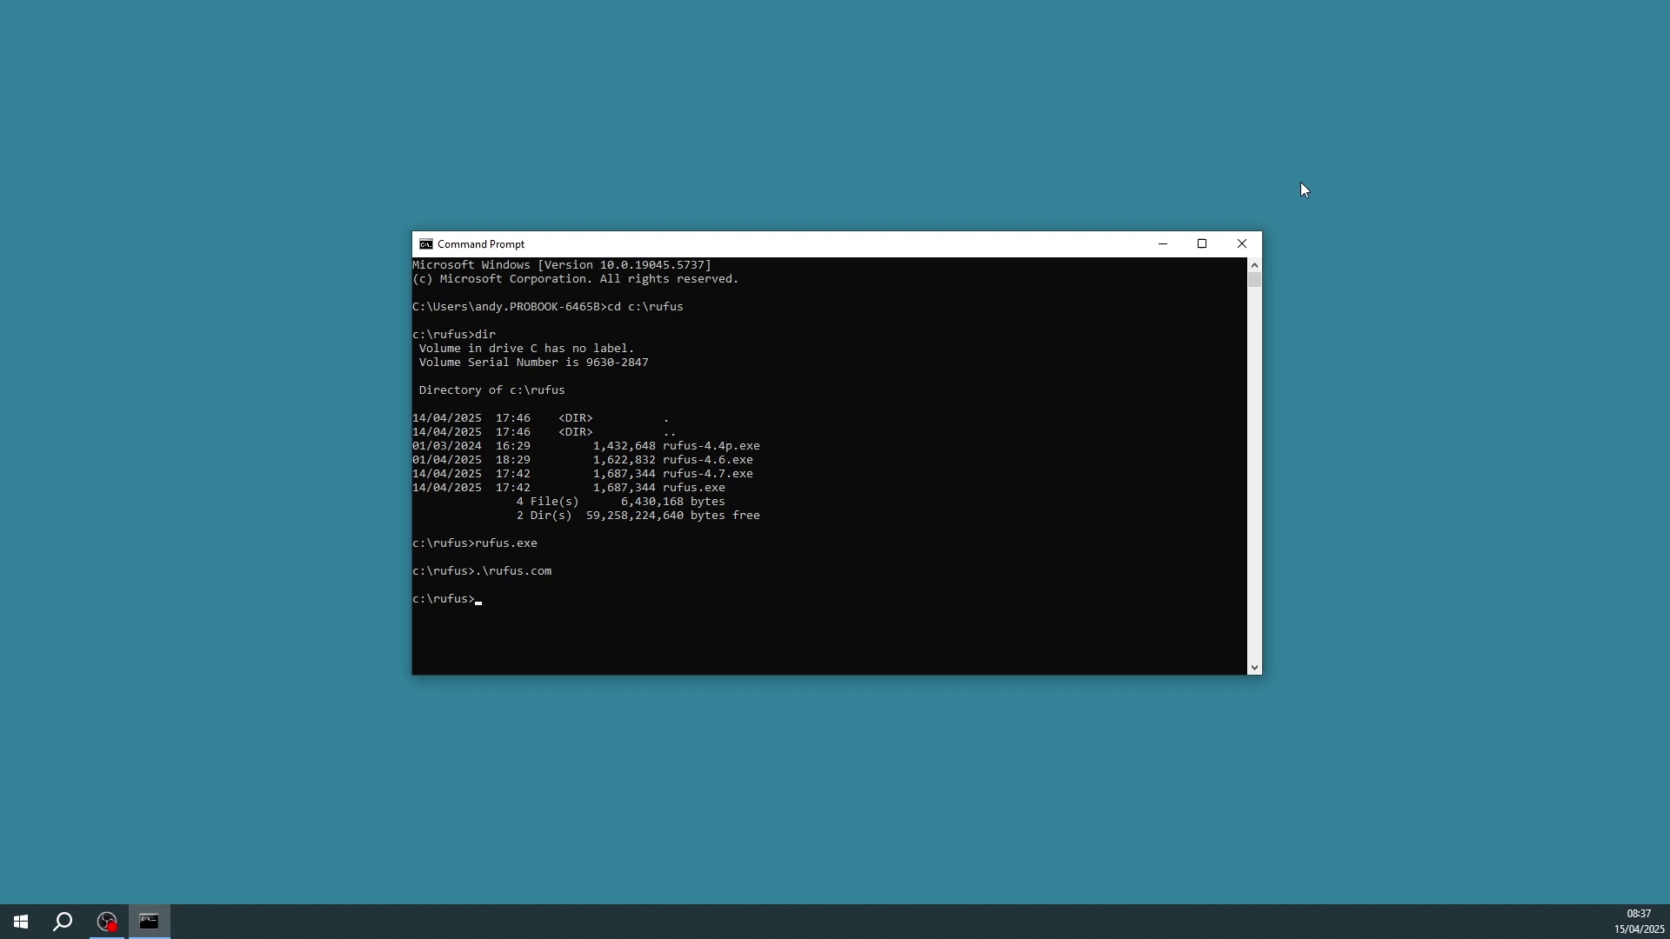
- Close Command Prompt, then copy O9010A30 from Downloads onto the 1GB (E:) USB drive and close Explorer
left_click(1243, 244)
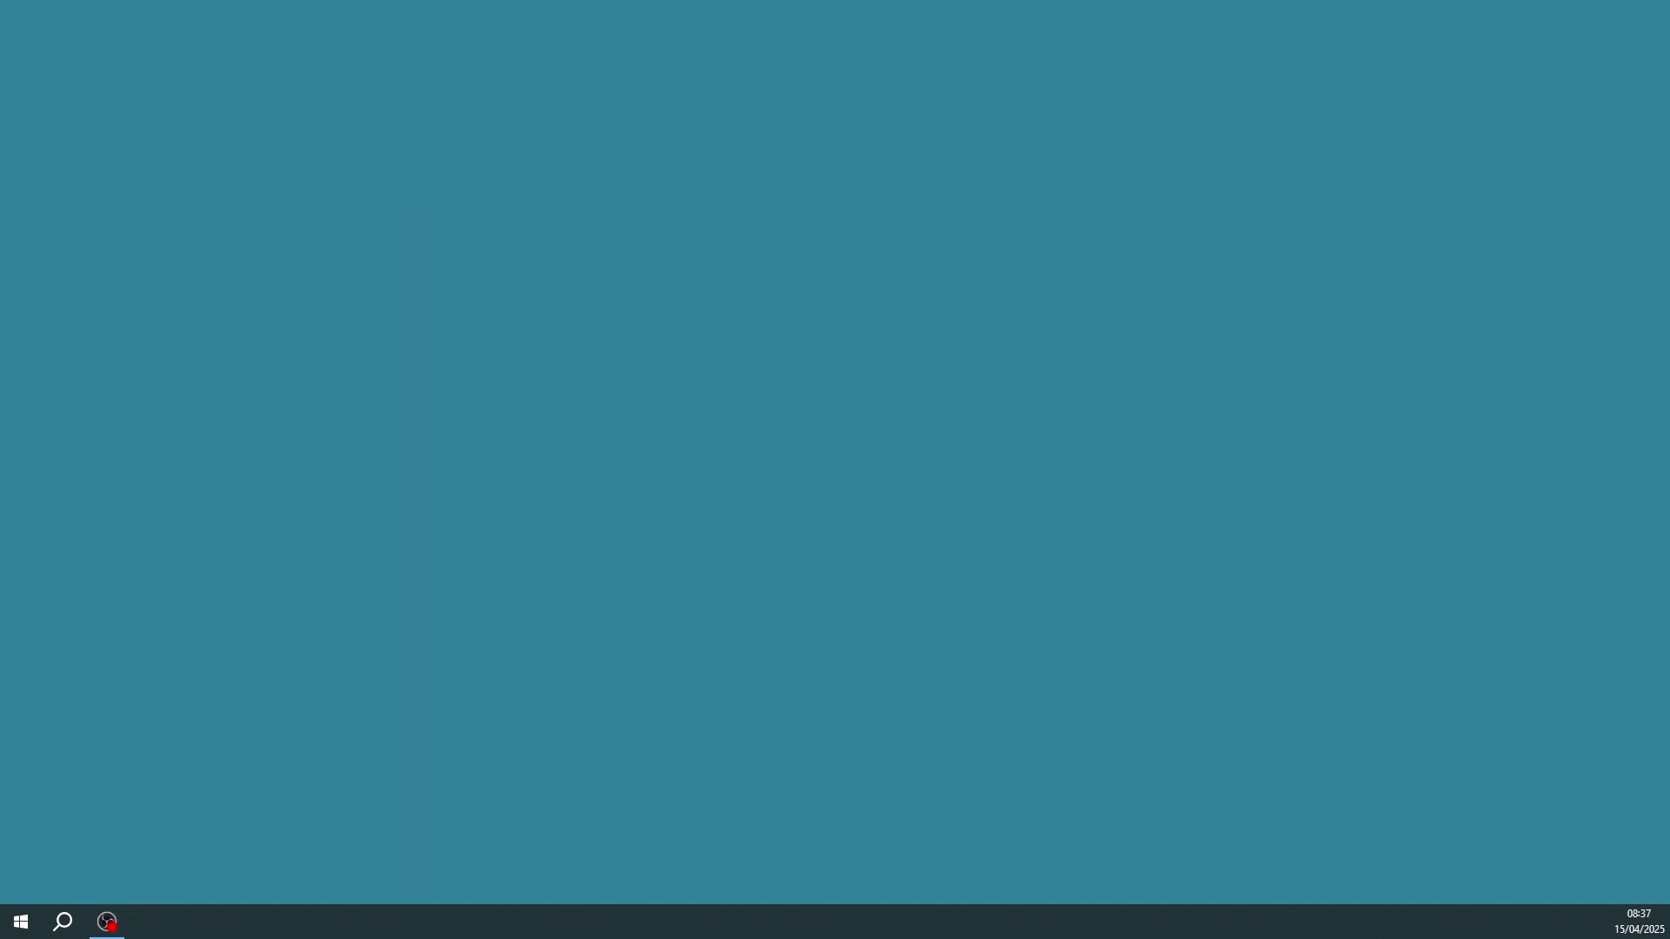
key("super+e")
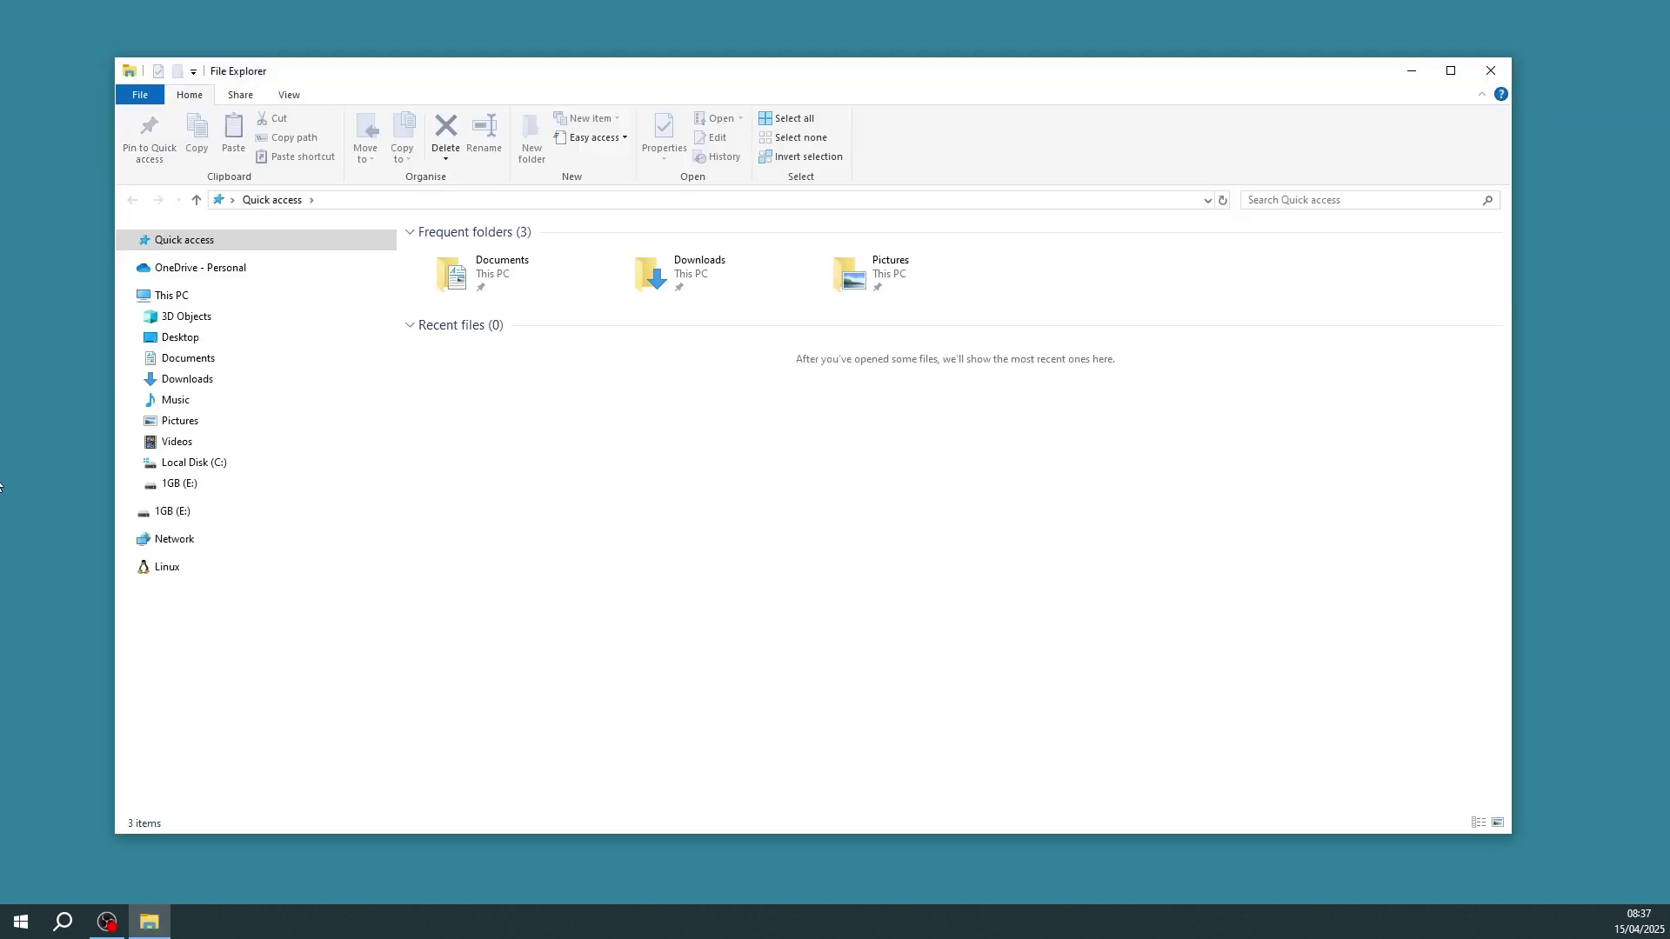
left_click(172, 512)
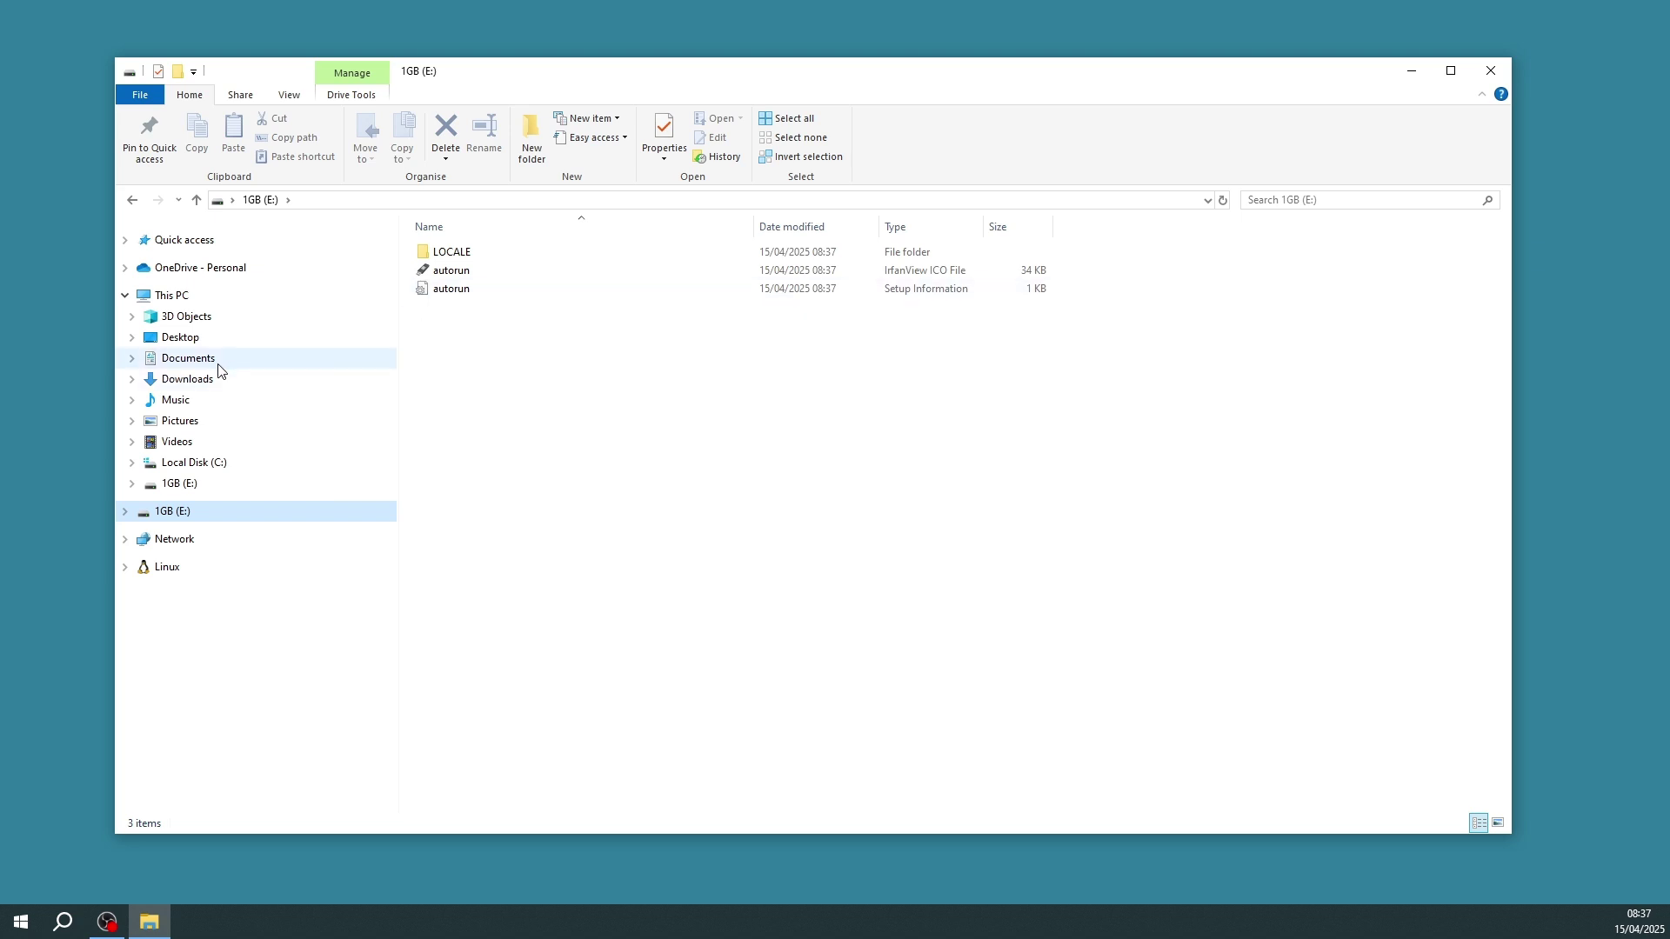
left_click(191, 388)
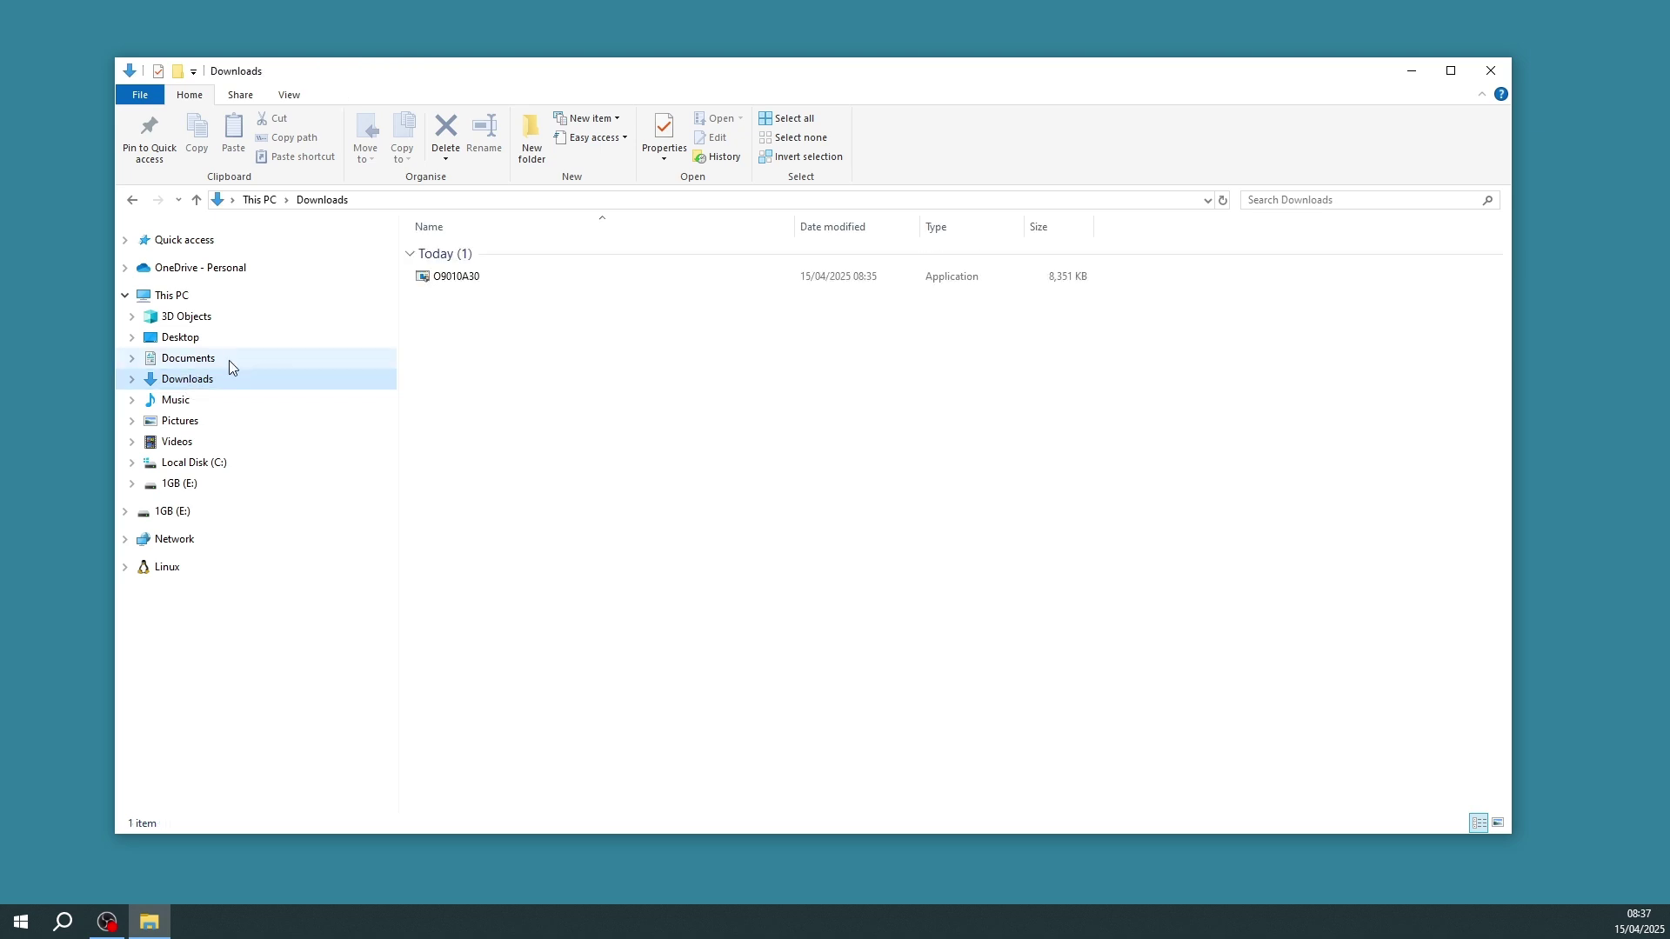
right_click(467, 278)
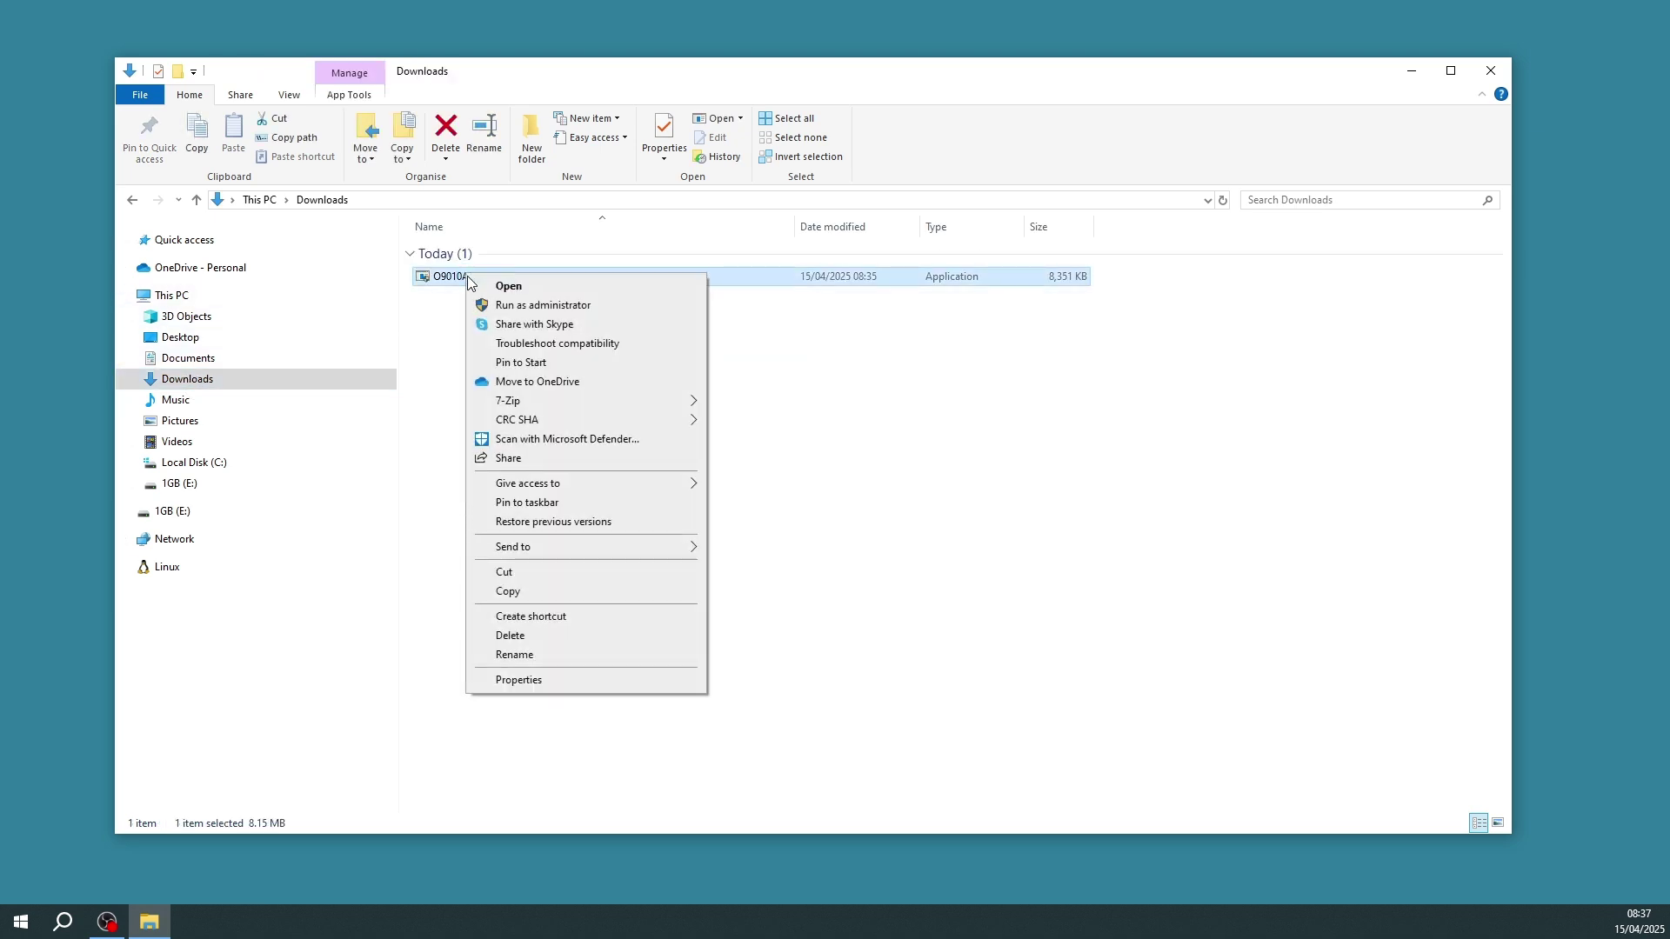
left_click(522, 594)
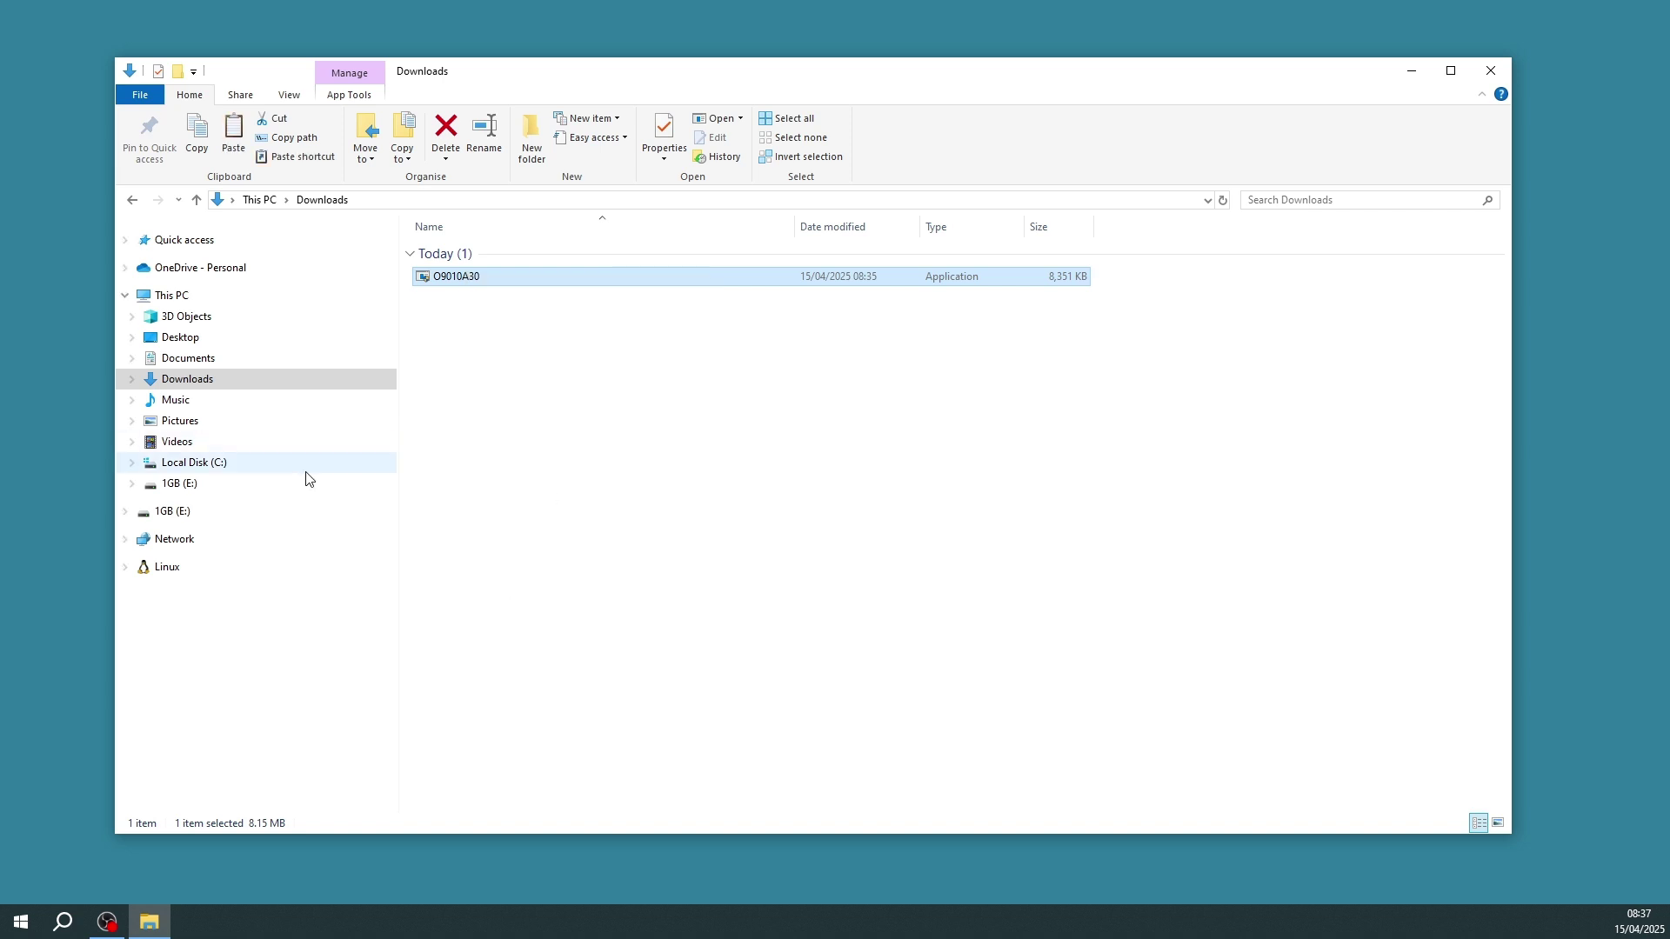
left_click(178, 517)
left_click(529, 433)
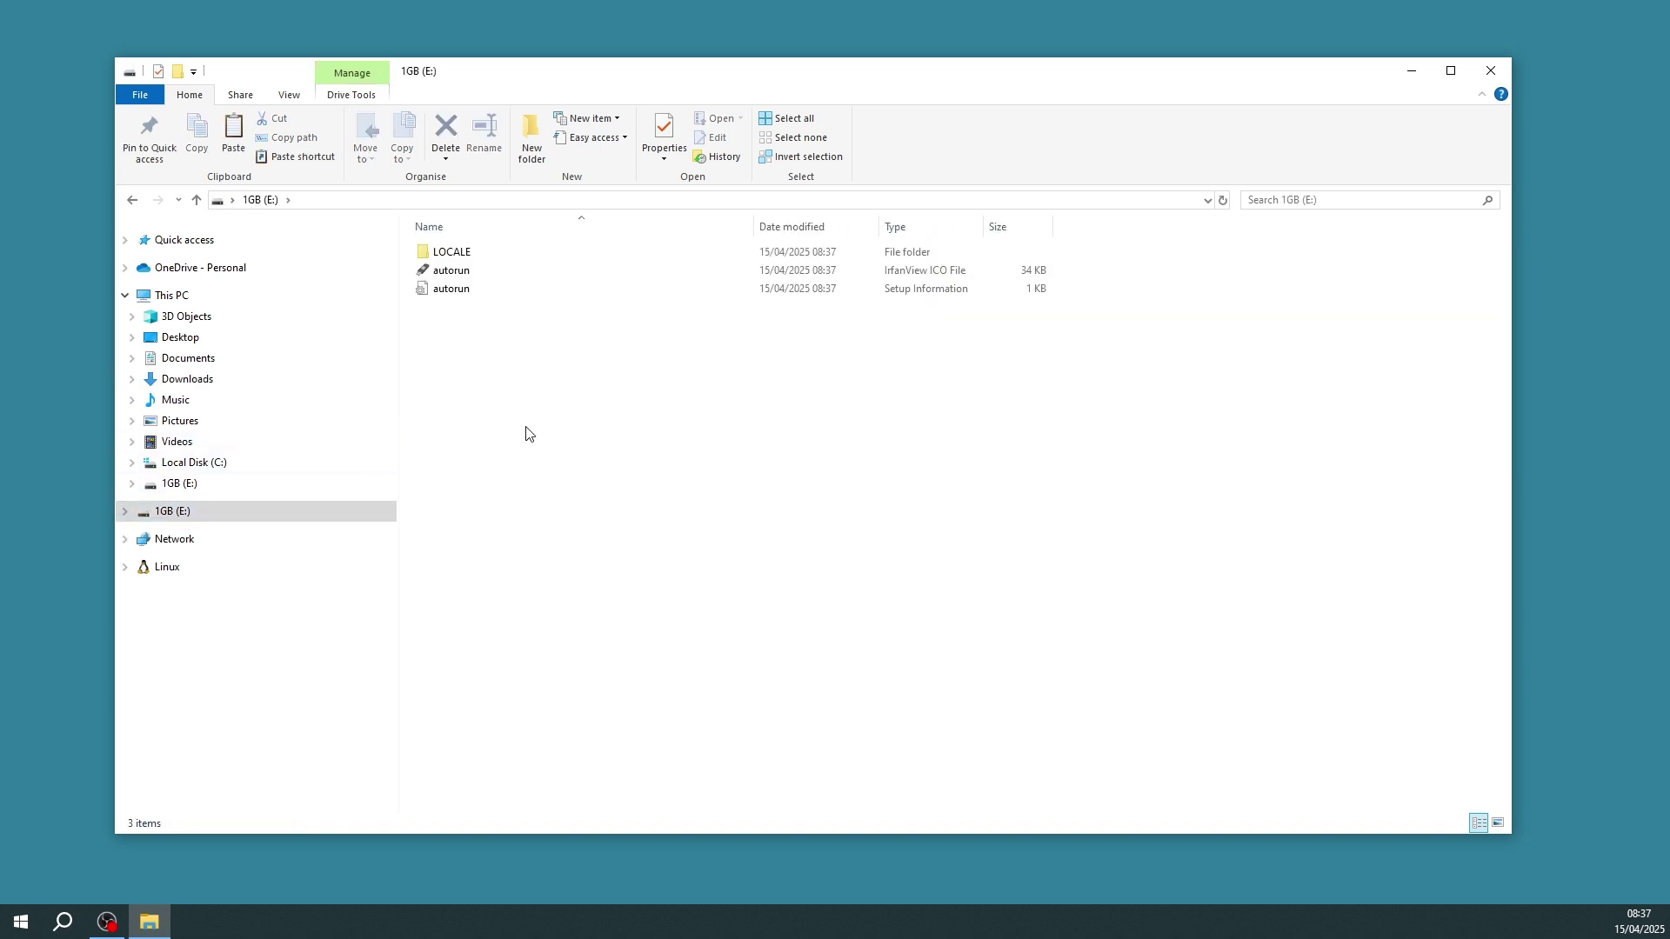
right_click(528, 434)
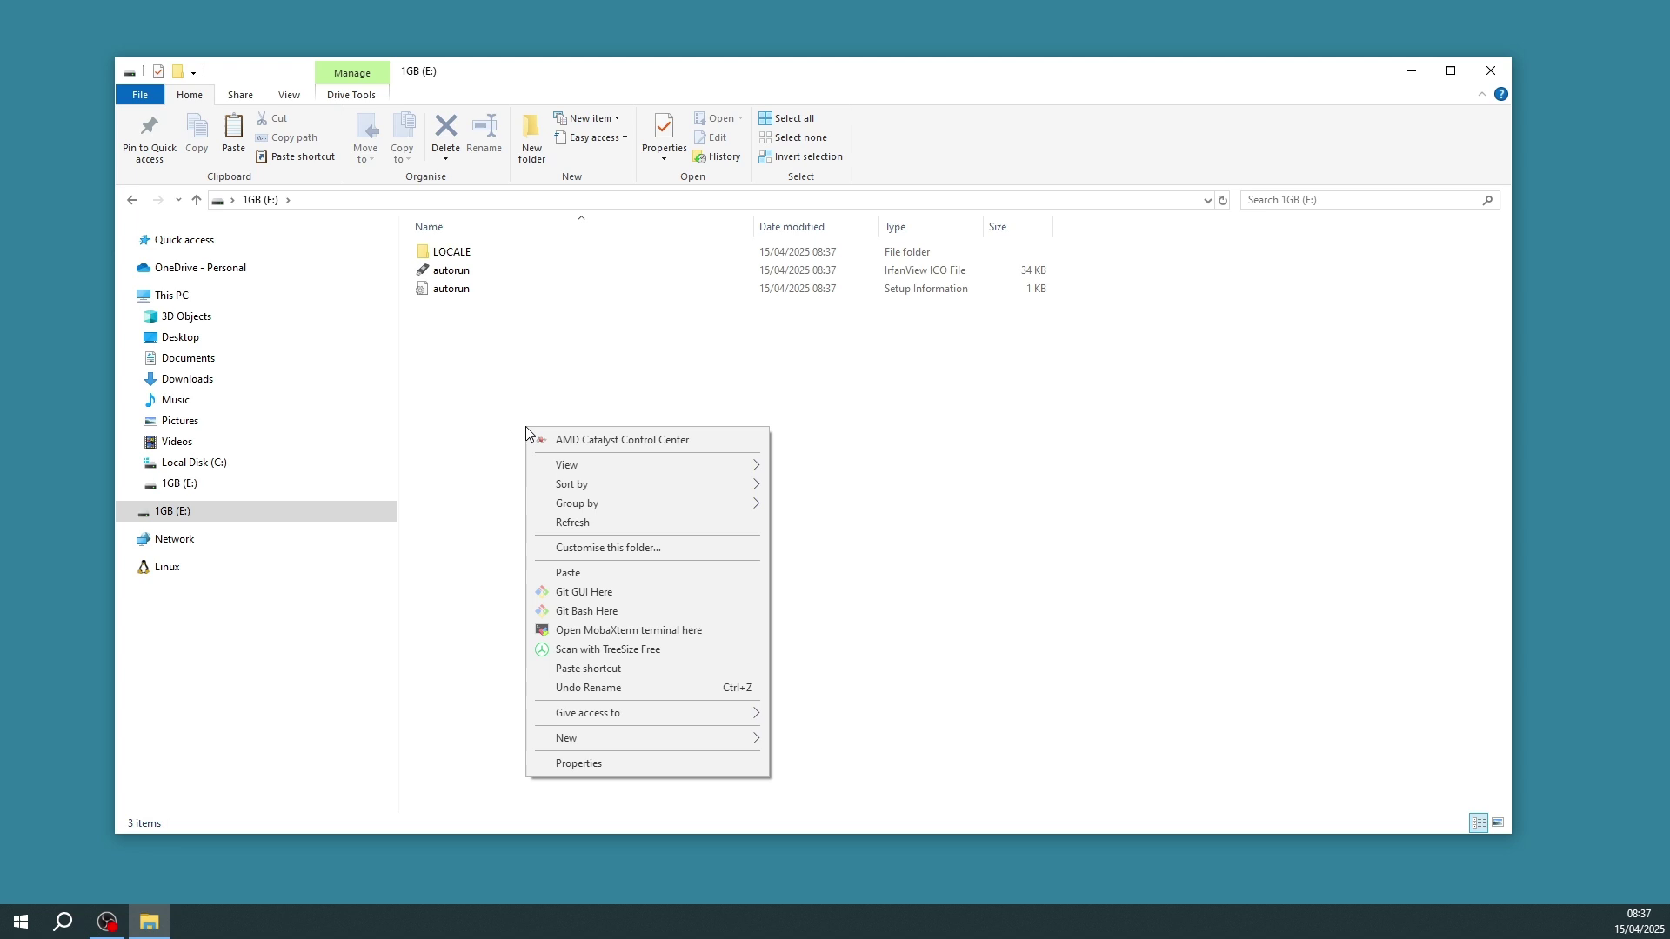
left_click(599, 576)
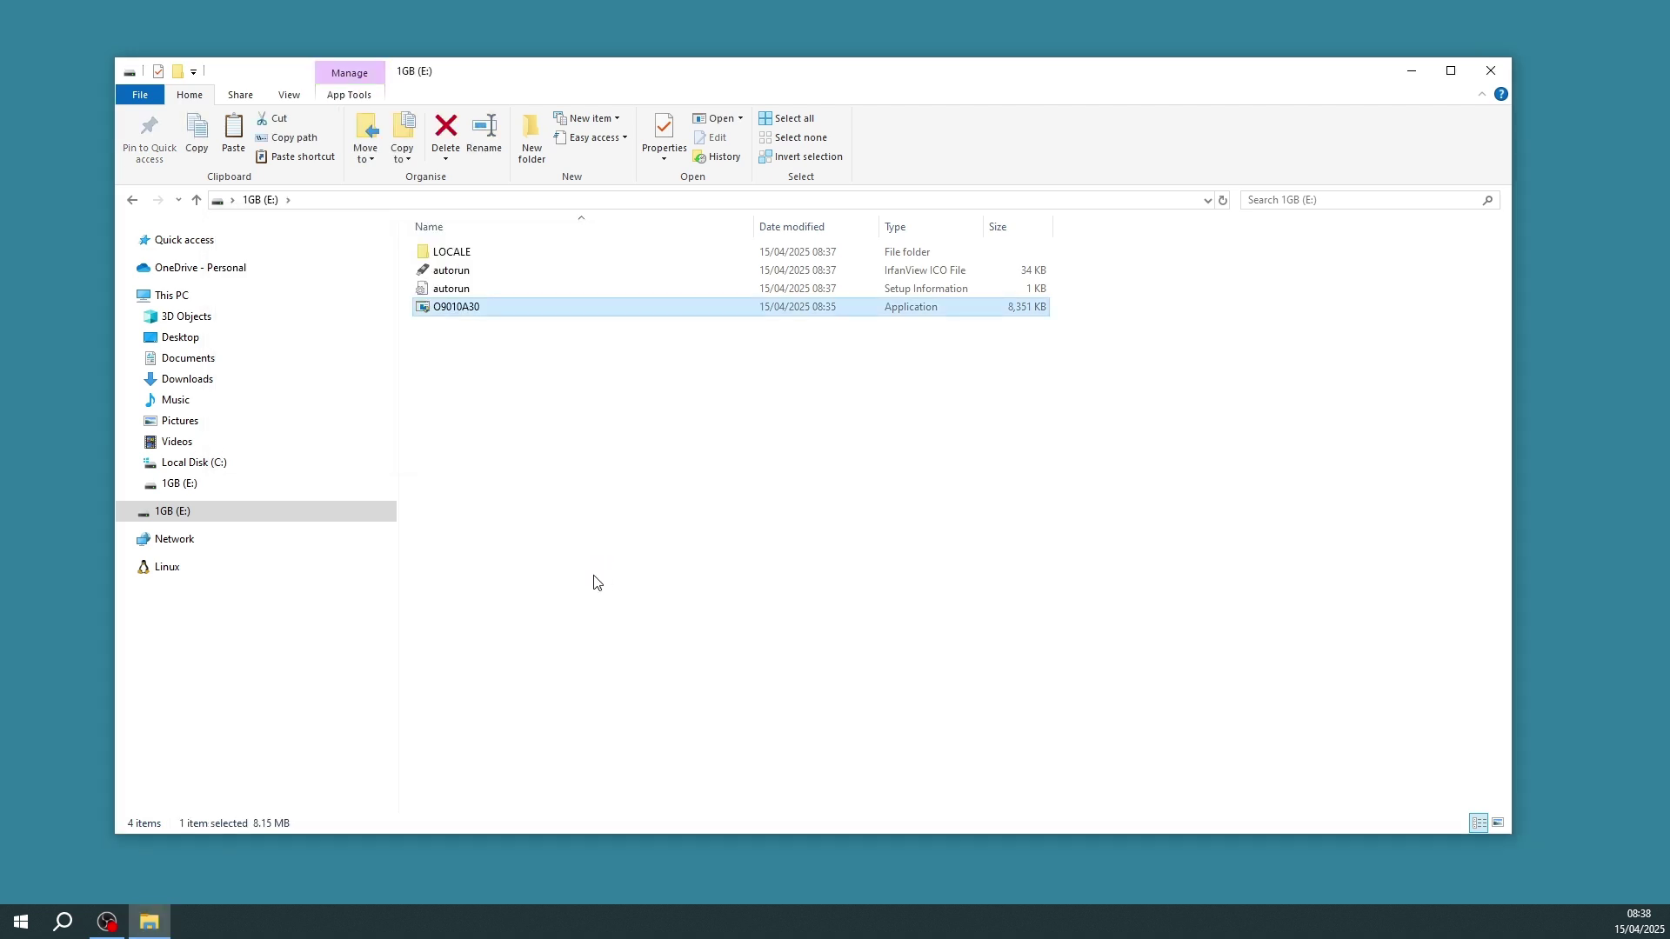
left_click(1496, 70)
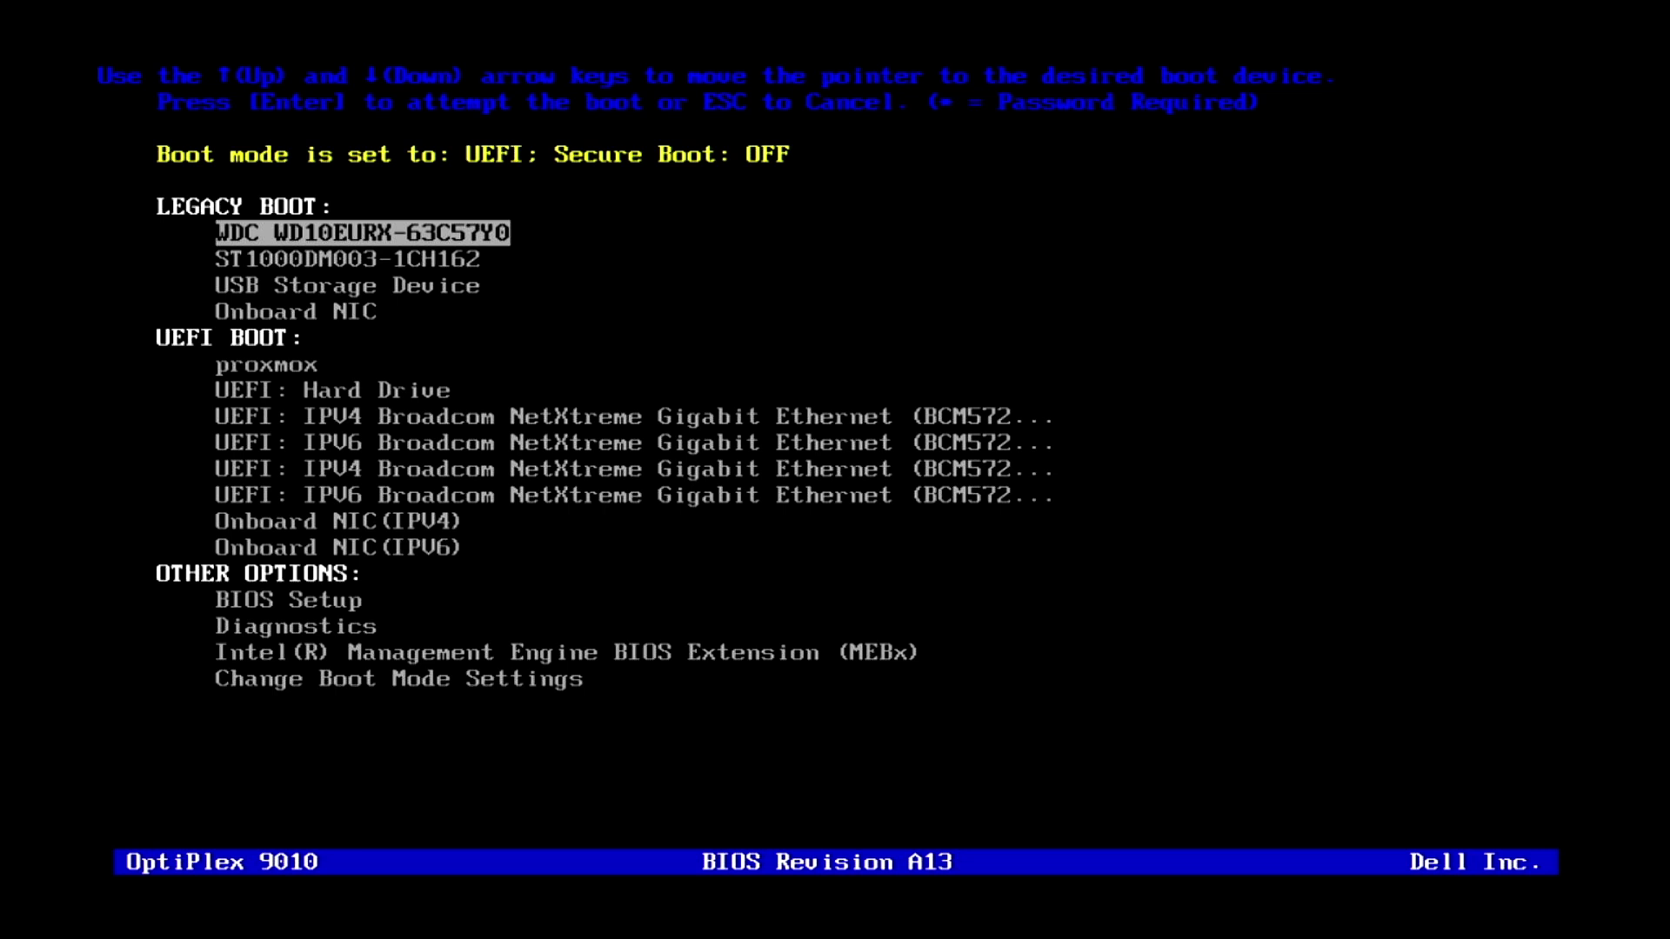
- Choose USB Storage Device in the F12 boot menu to boot from the USB drive
key("Down")
key("Down")
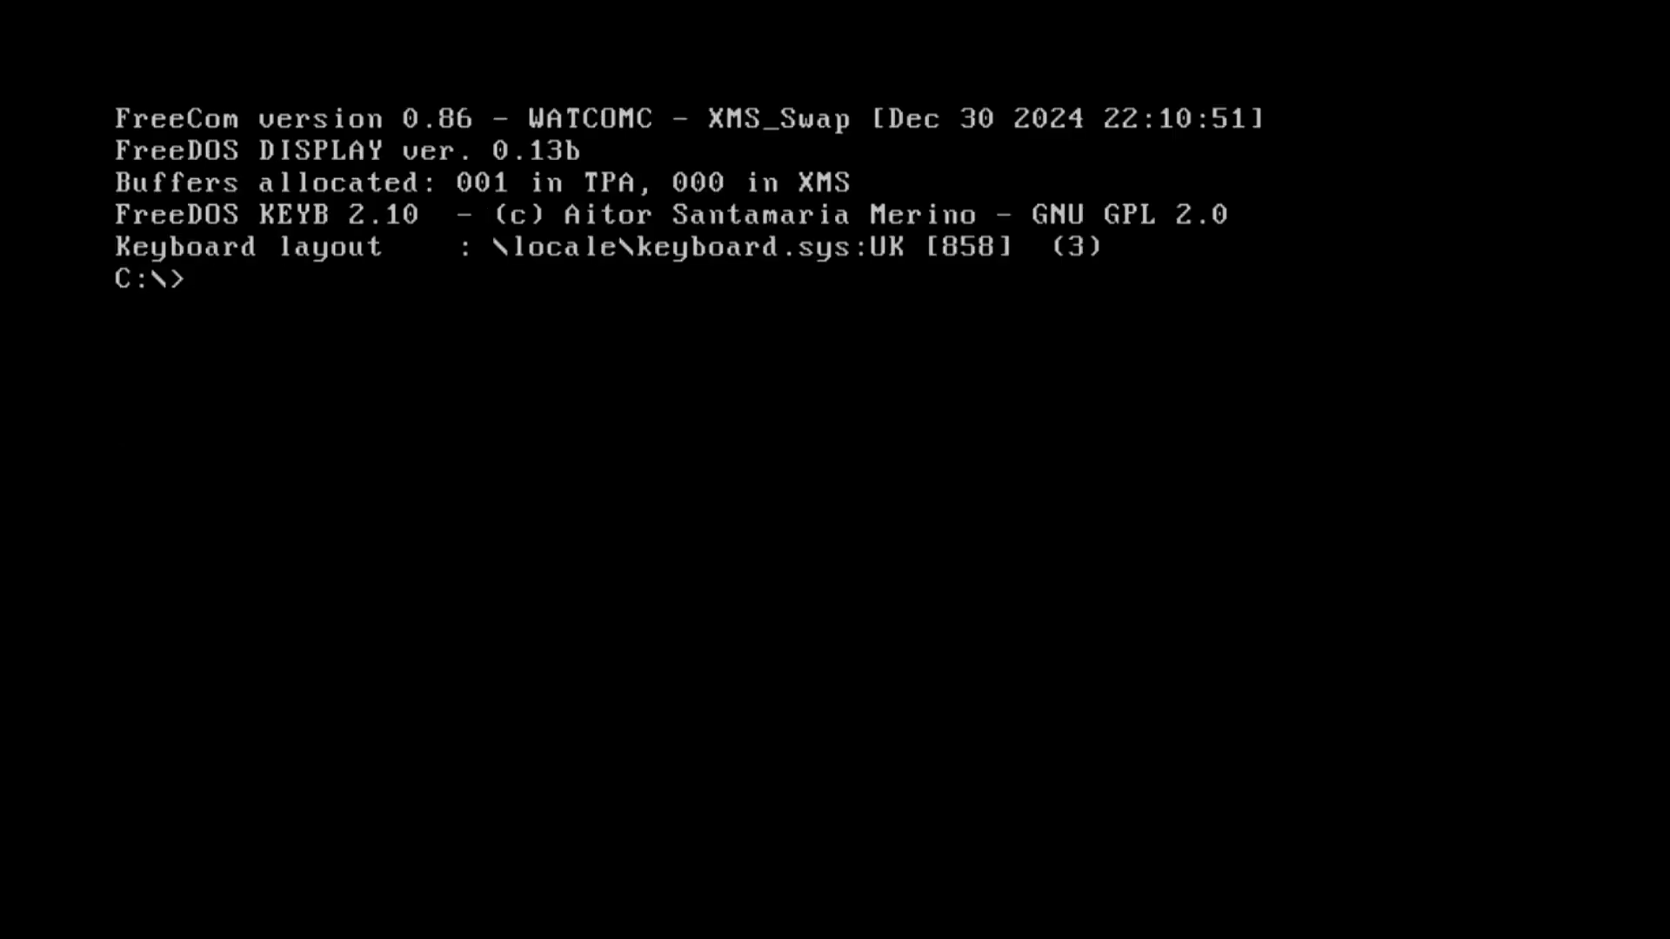
- List the C:\ drive with dir and run O9010A30.EXE to start the BIOS Update Utility
type("dir")
key("Return")
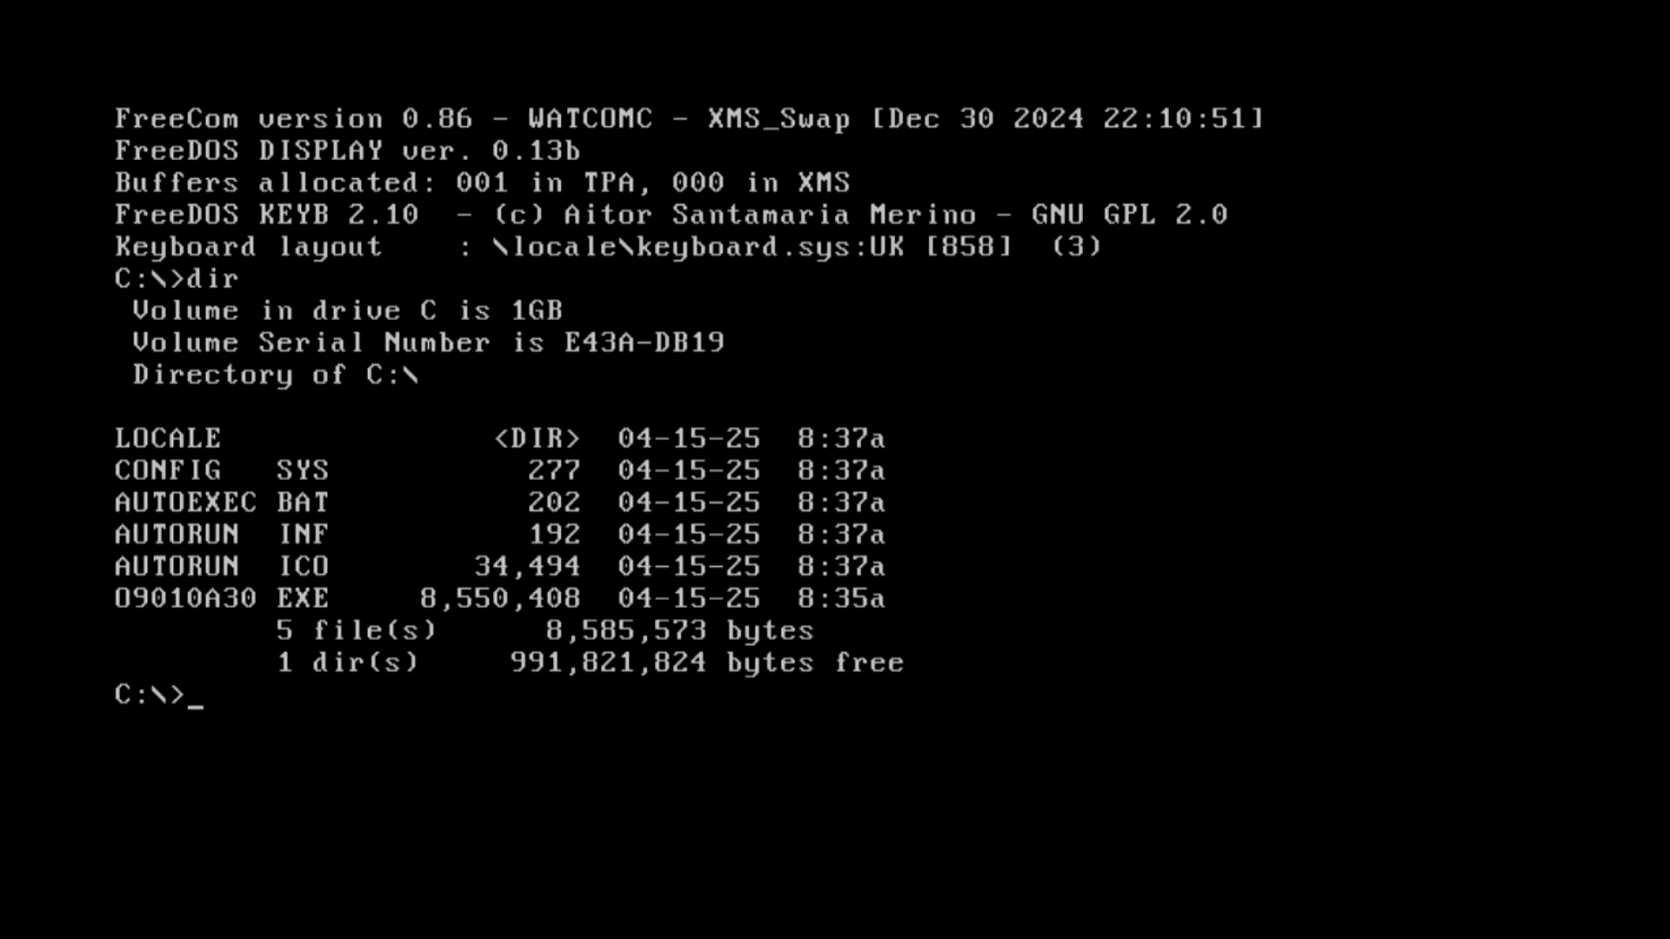
type("09010")
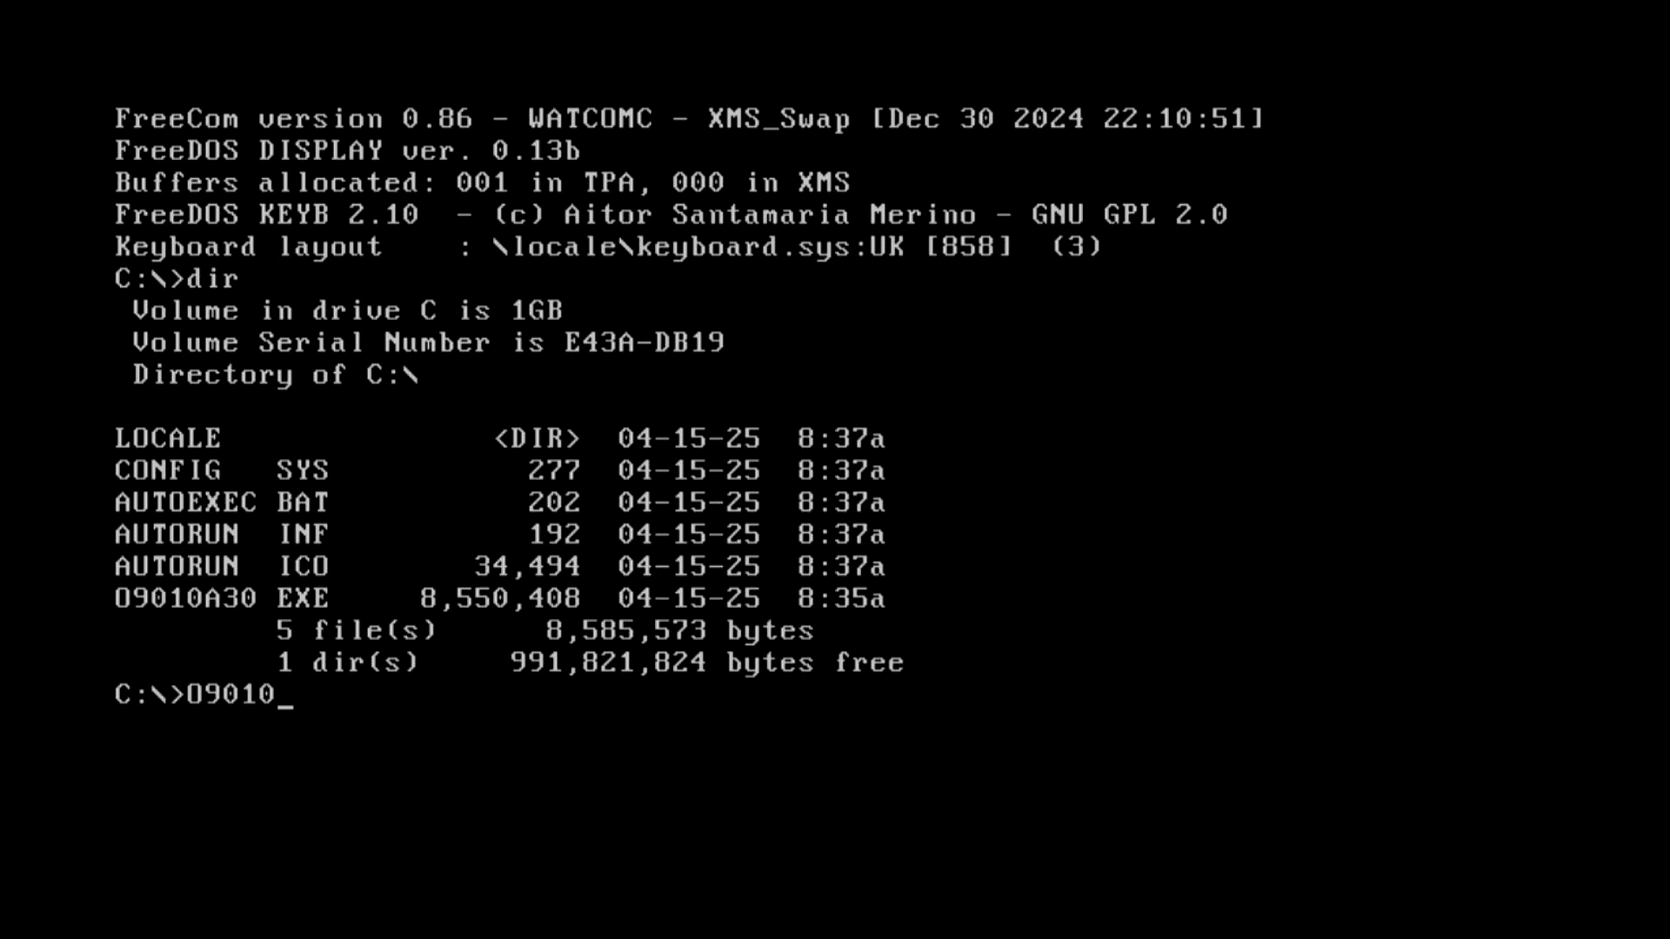
type("A30.EXE")
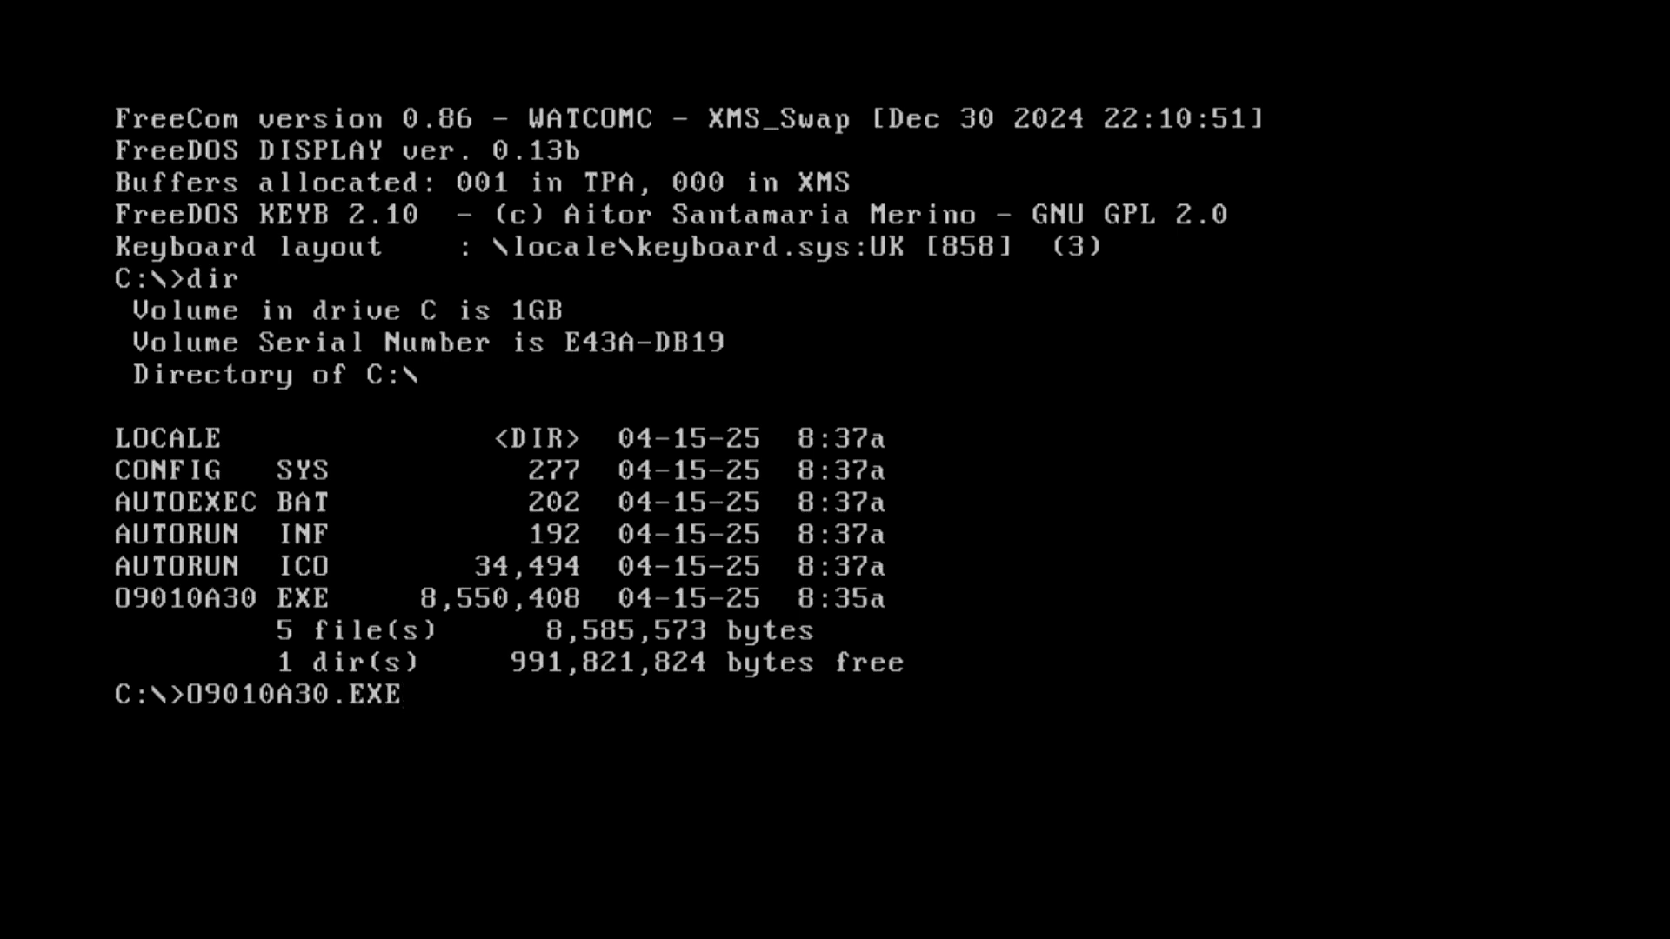
key("Return")
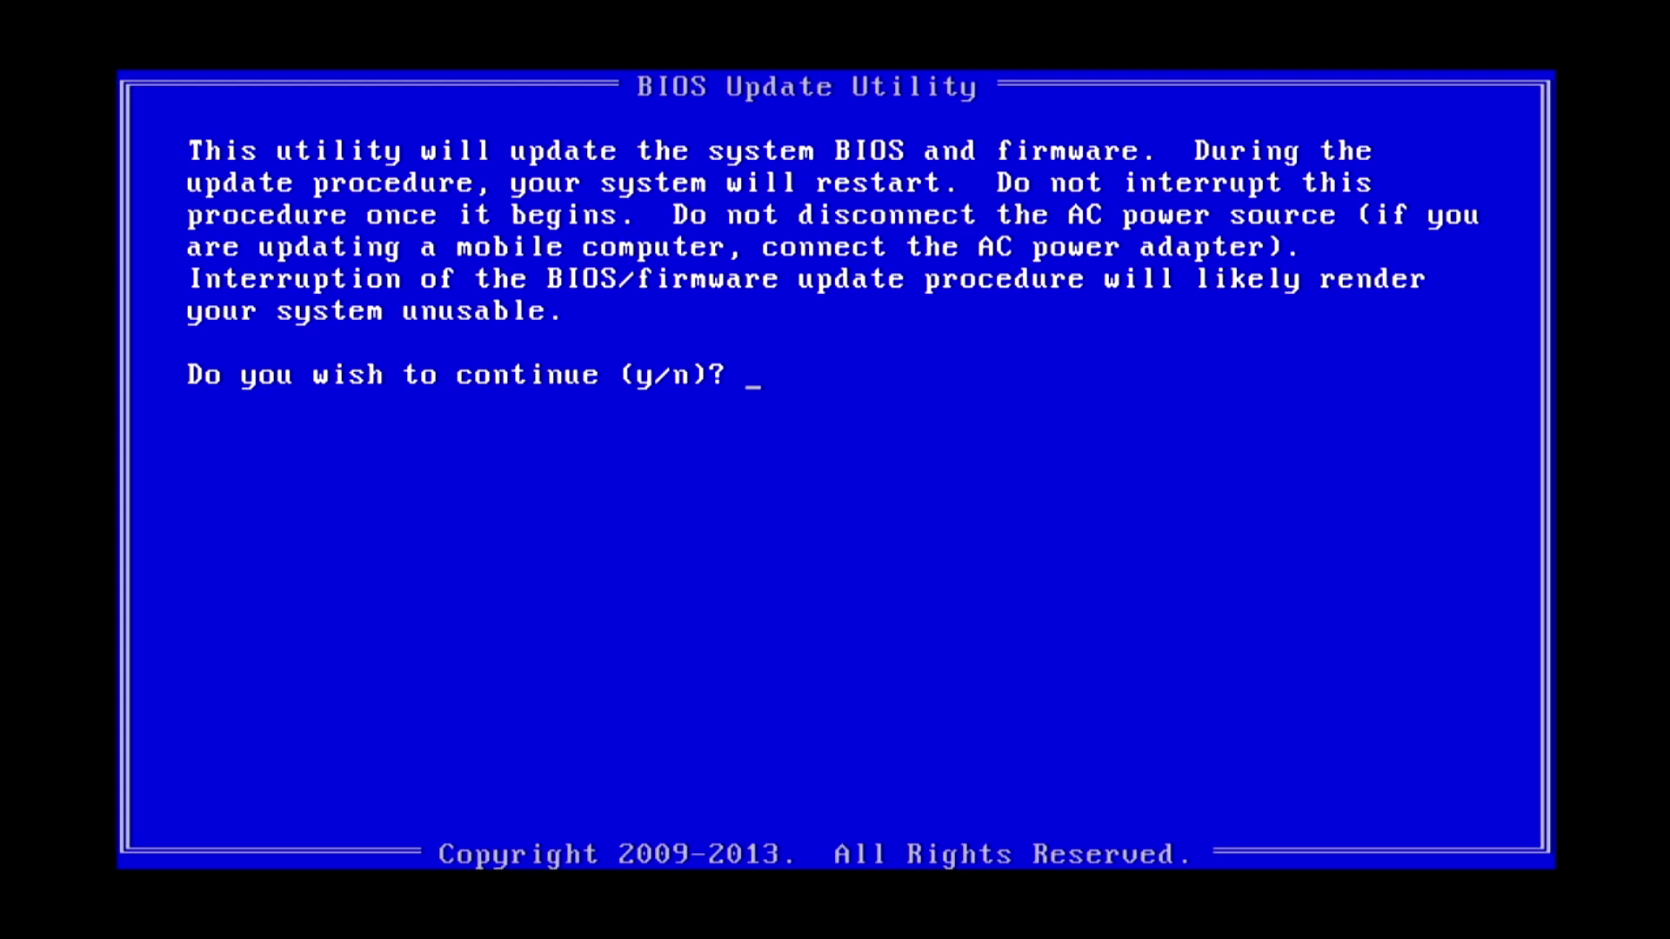
- Answer 'y' at both prompts to flash BIOS A30 over the installed A13 and reboot
type("y")
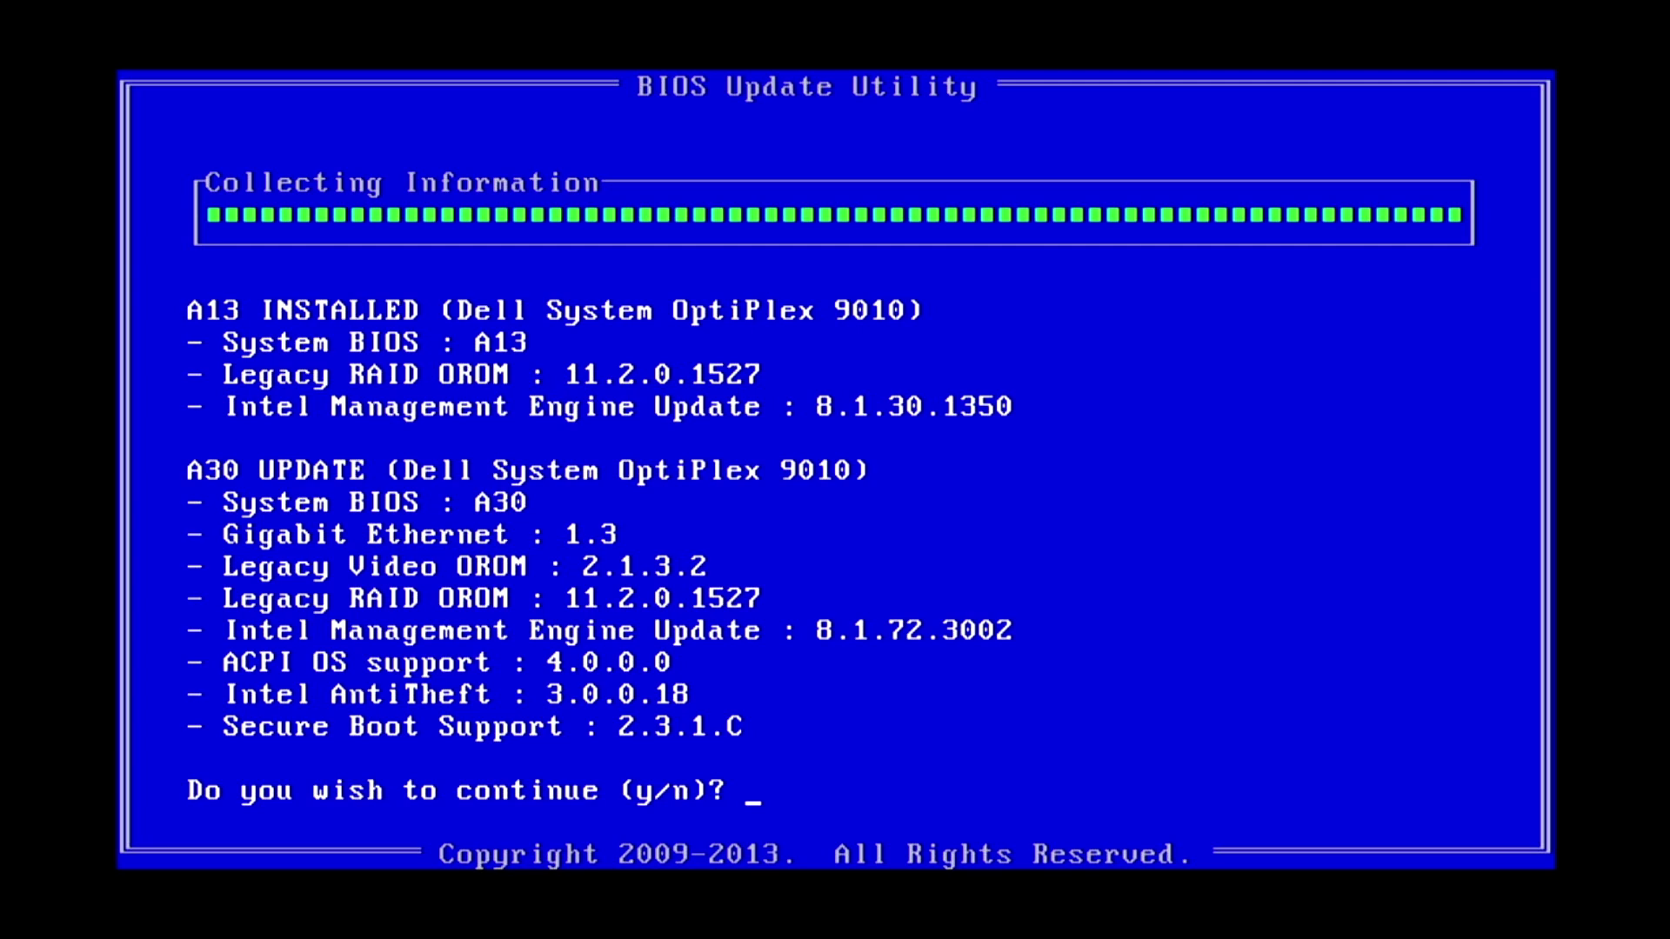
type("y")
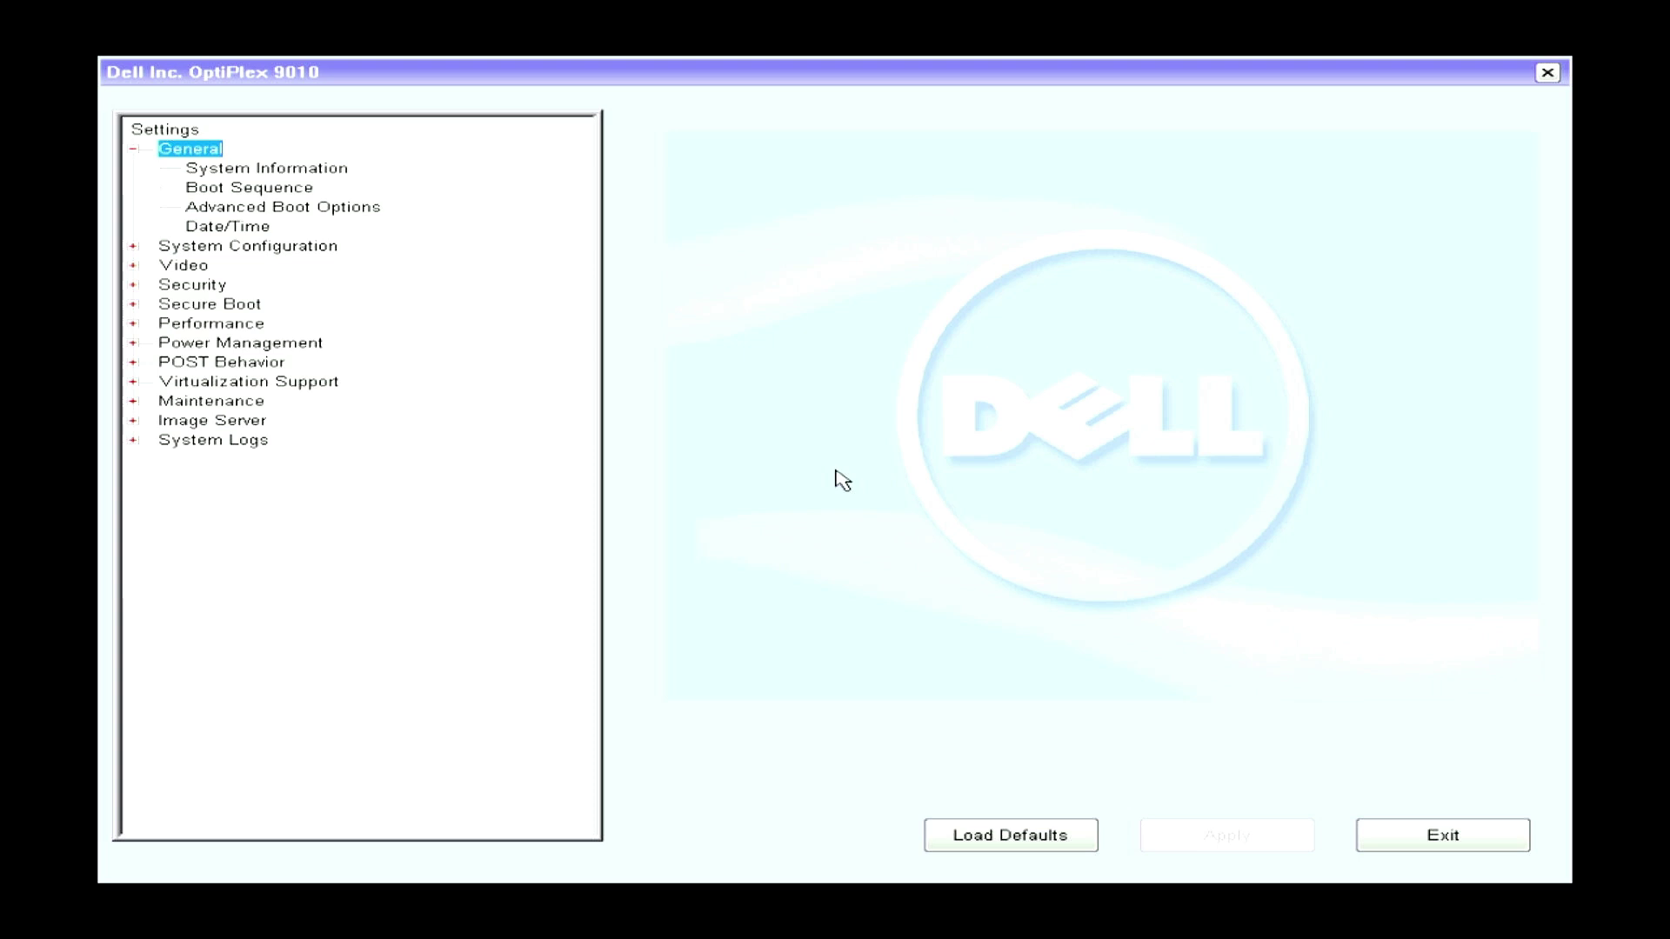
- Verify System Information lists BIOS Version A30, then move focus toward Exit to leave setup
key("Down")
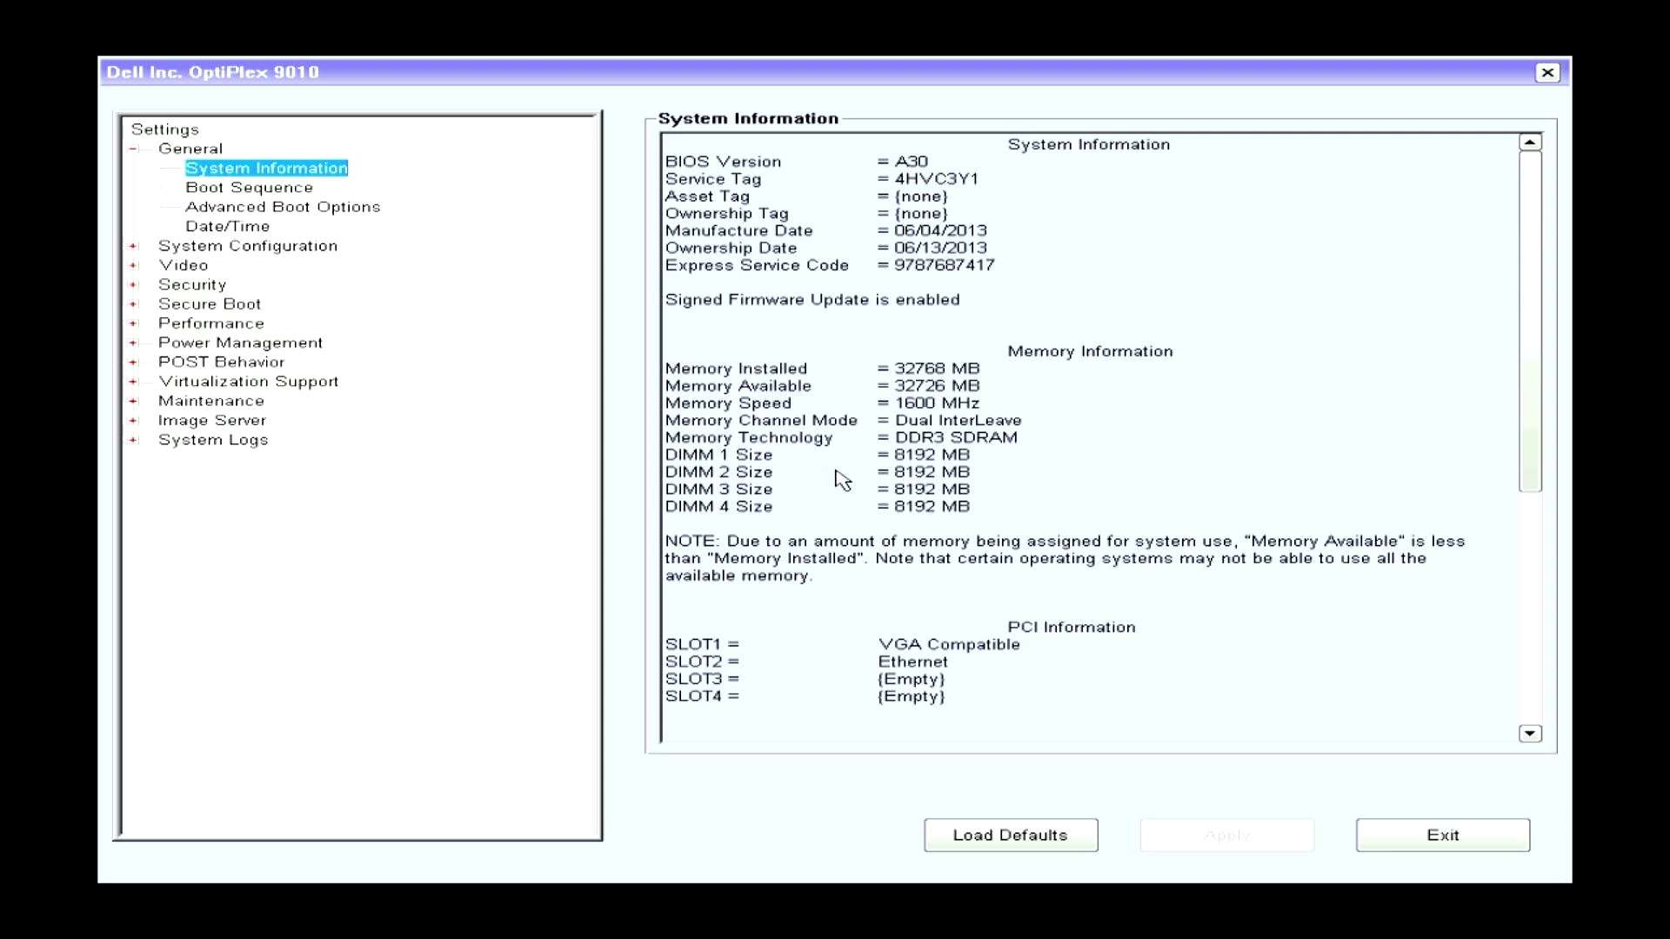
key("Tab")
key("Tab")
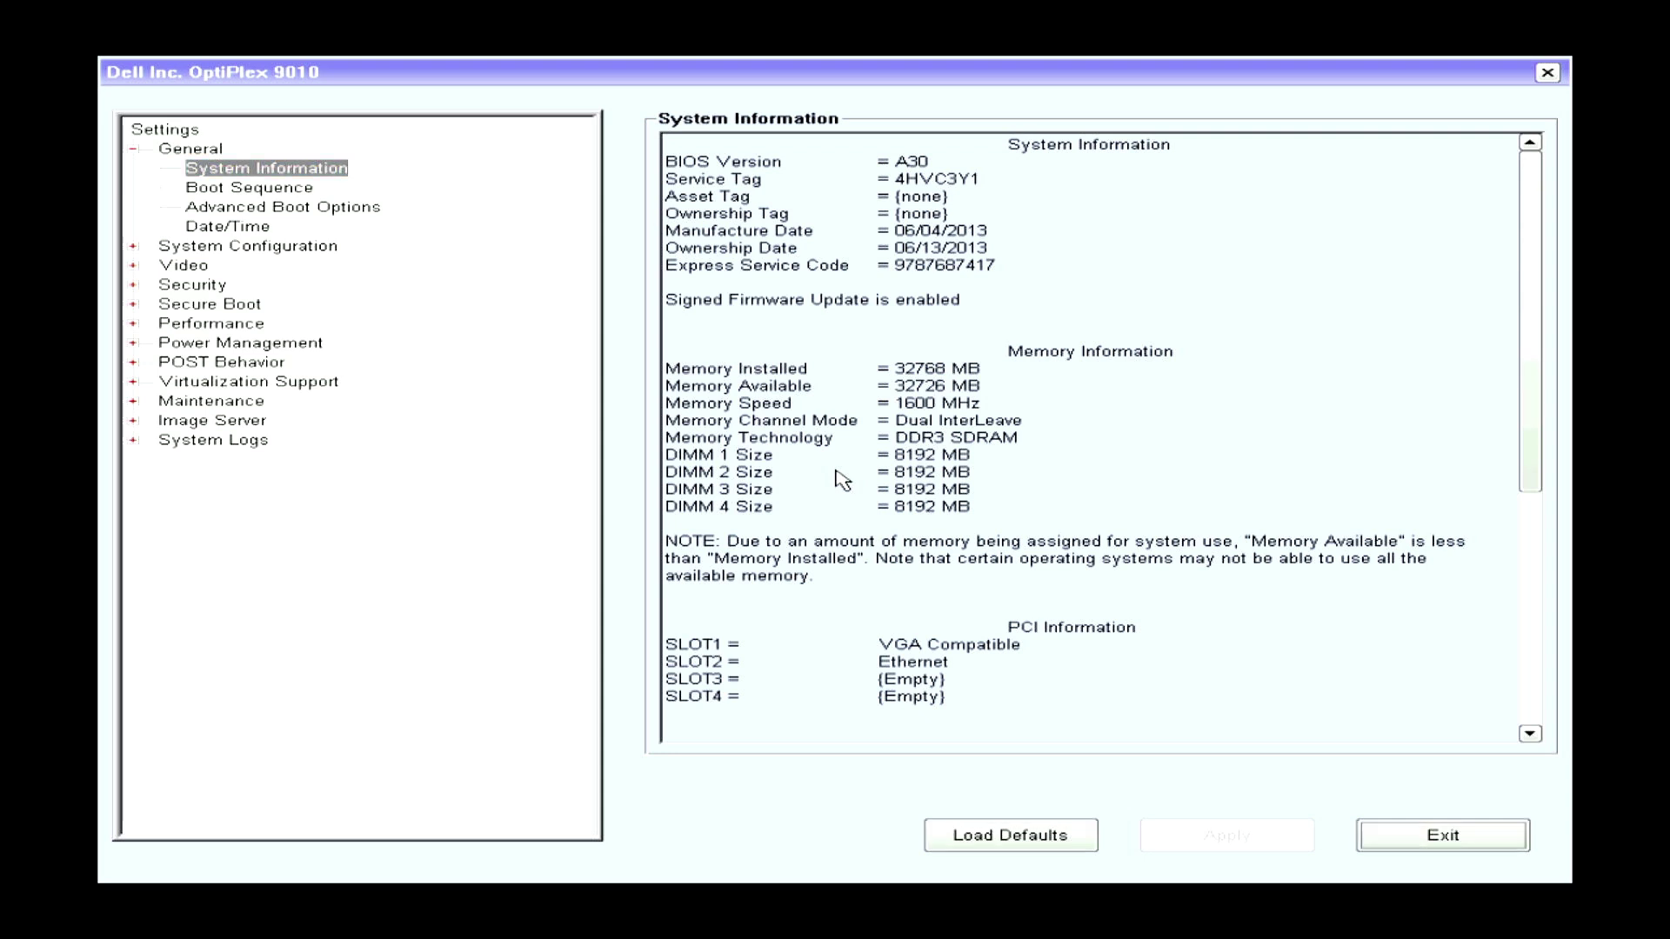